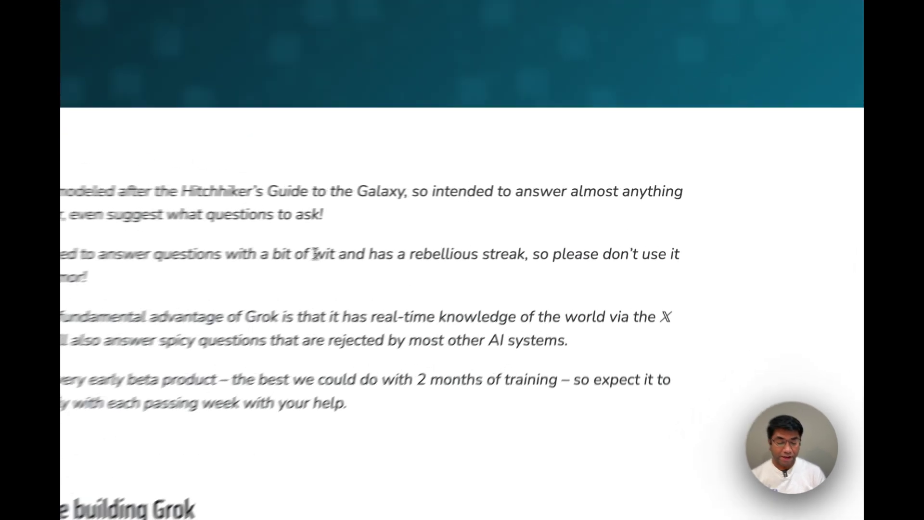
- Select the phrase 'wit and has a rebellious streak' on the Announcing Grok page
drag(315, 254, 556, 253)
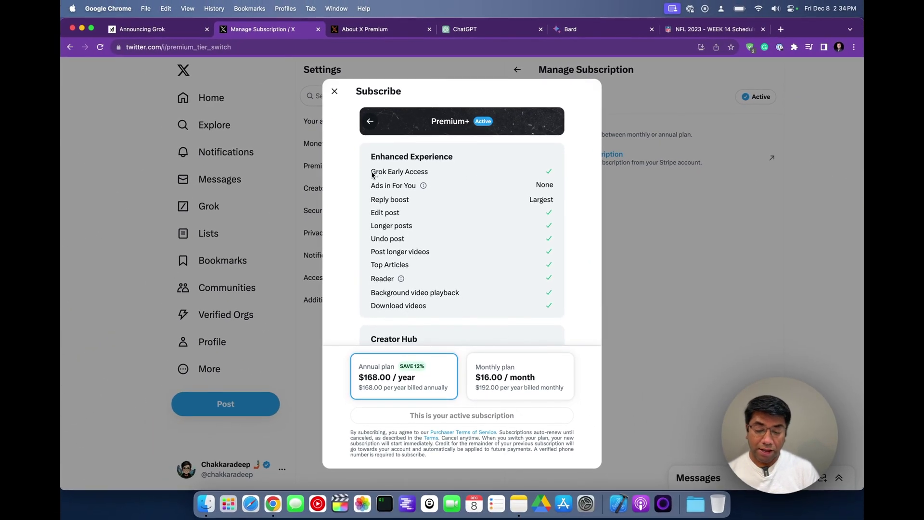
- Leave the Subscribe dialog and go to Grok from the left navigation sidebar
click(205, 213)
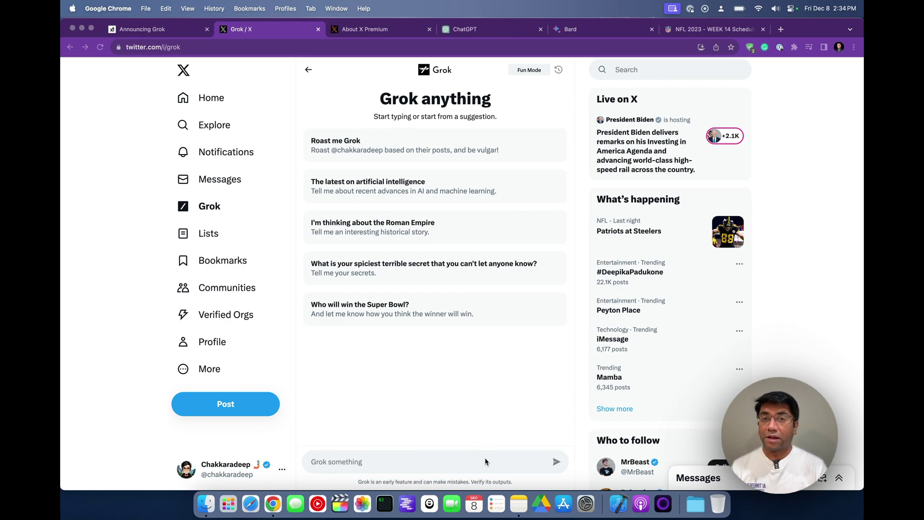
- Ask Grok to 'plan a trip to glacier national park', correcting the misspelled park name
click(404, 461)
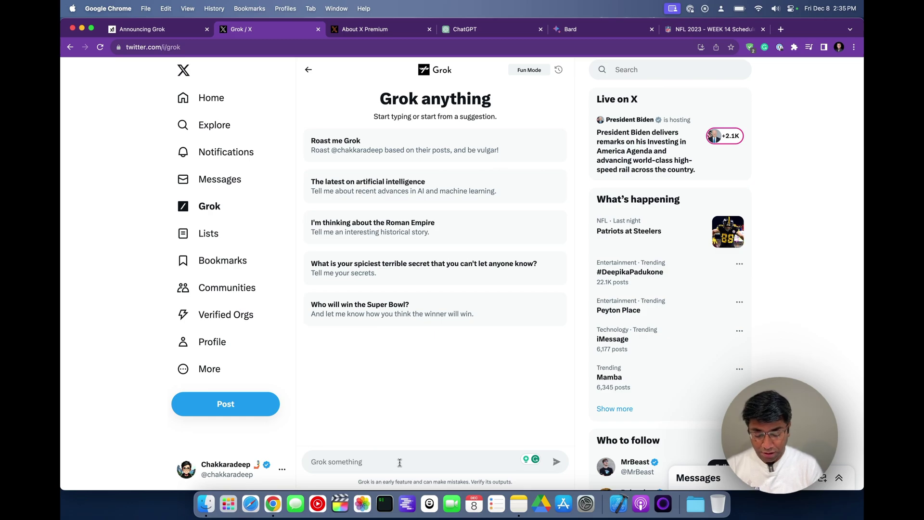
text(plan a tri)
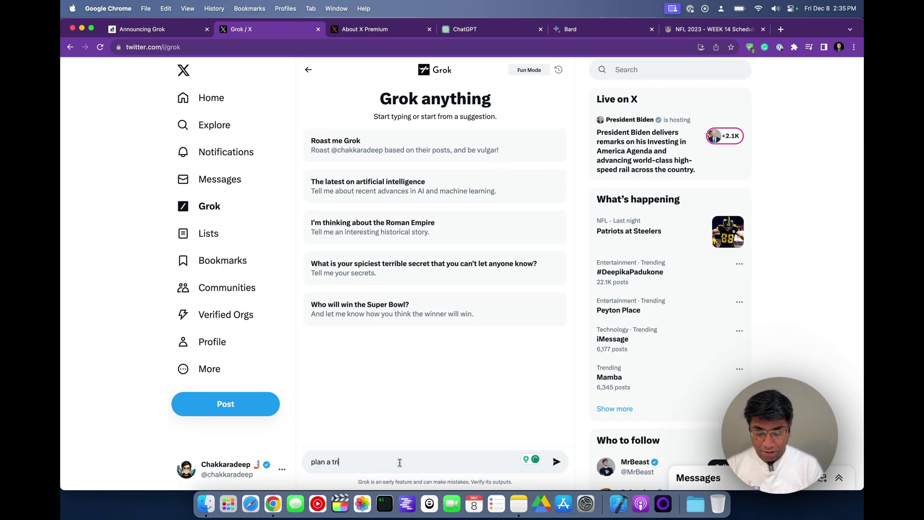
text(p to glc aier n)
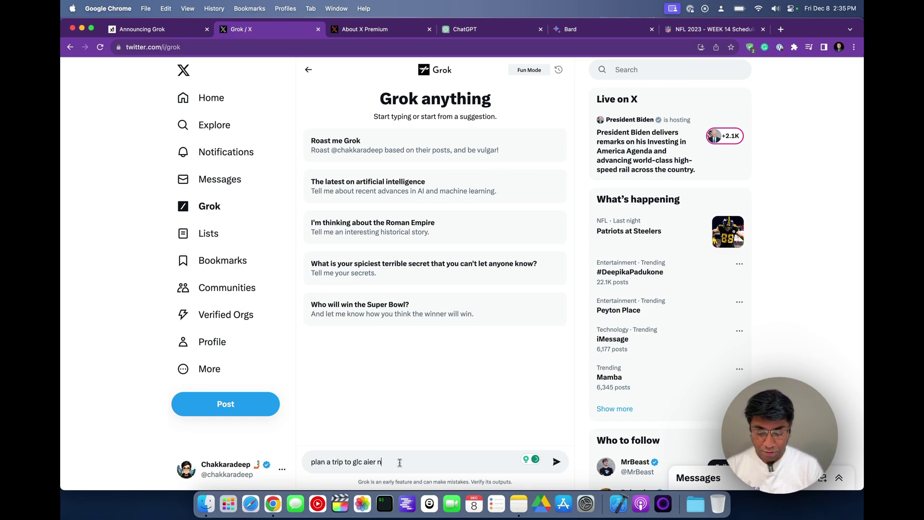
key(BackSpace)
key(BackSpace)
key(BackSpace)
key(BackSpace)
key(BackSpace)
key(BackSpace)
key(BackSpace)
key(BackSpace)
text(acker n)
key(BackSpace)
key(BackSpace)
key(BackSpace)
key(BackSpace)
key(BackSpace)
text(ier national park)
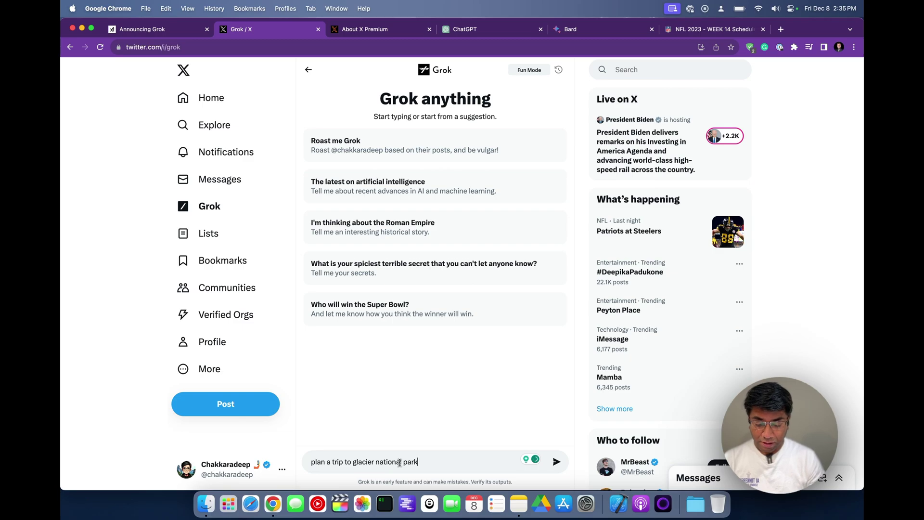
key(Return)
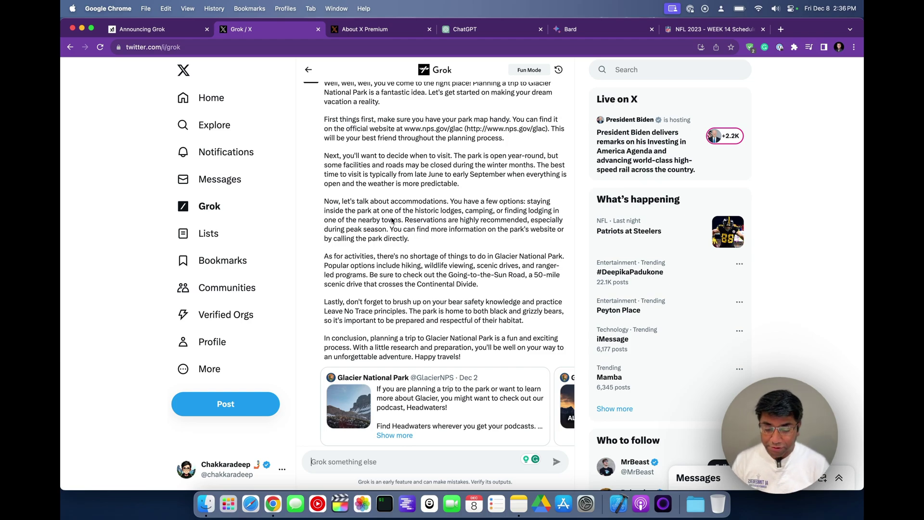
- Scroll through Grok's Glacier trip reply on maps, season, lodging, activities and bear safety
scroll(392, 220, up, 2)
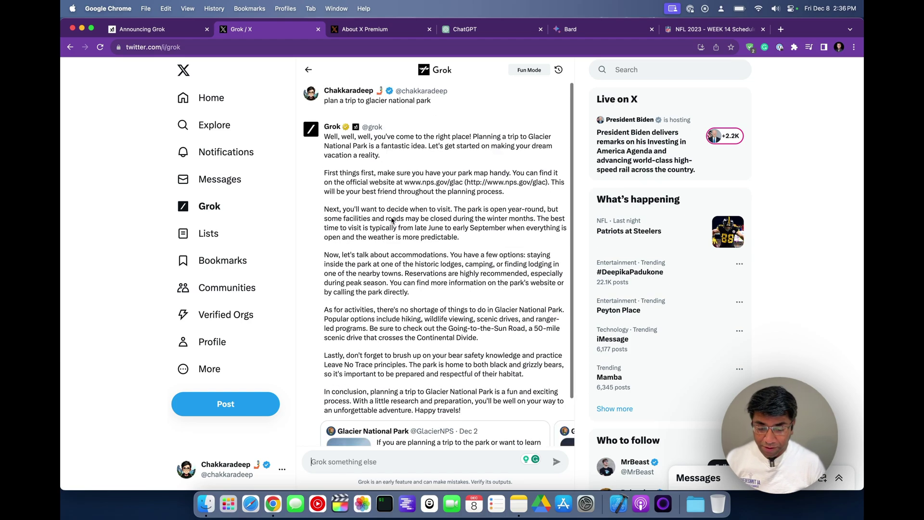
scroll(392, 220, down, 2)
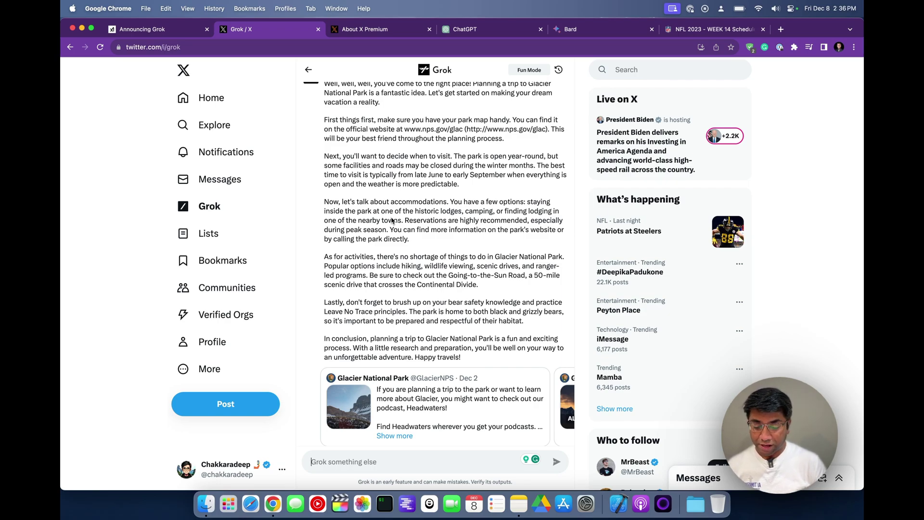
scroll(393, 220, up, 2)
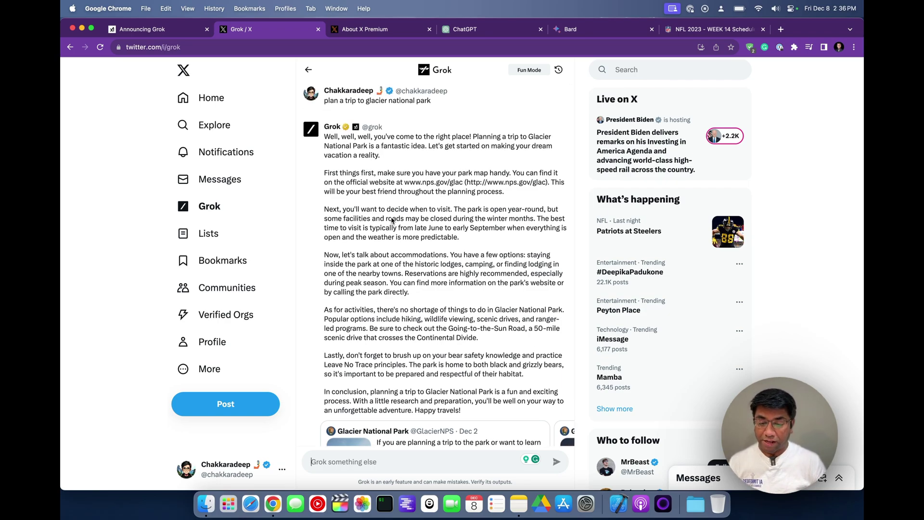
scroll(392, 220, down, 2)
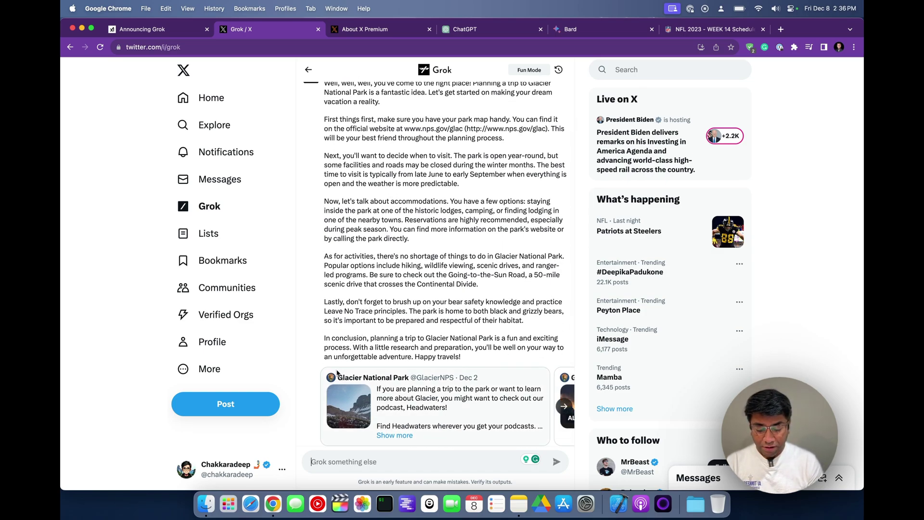
- Send the follow-up 'plan a 3 day trip pleaase' to Grok
text(plan a)
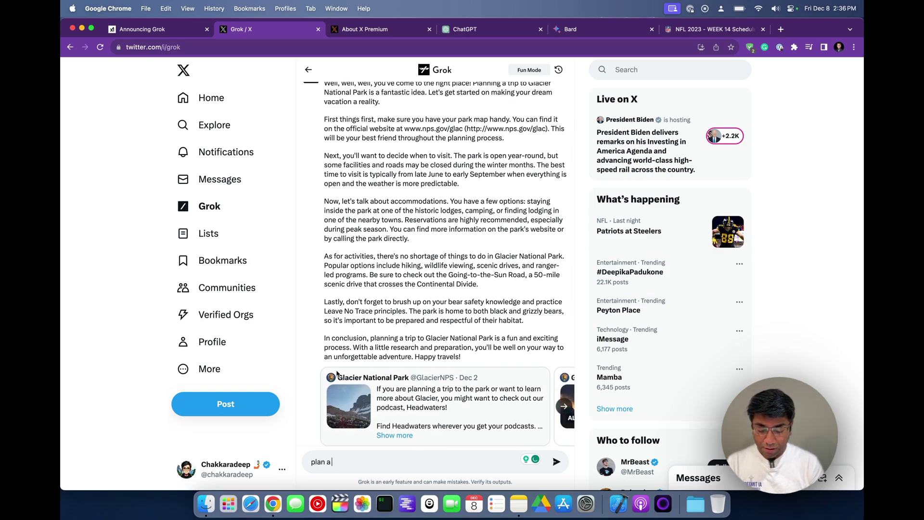
text( 3 day t)
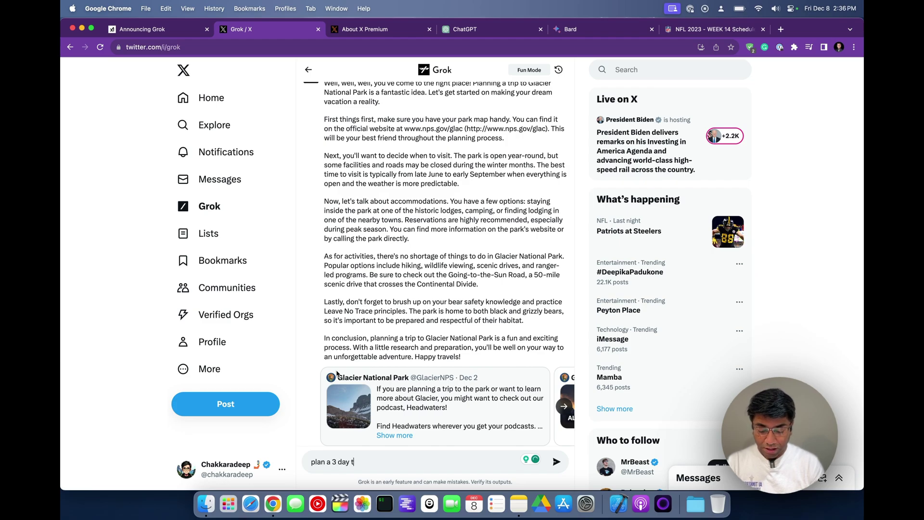
text(rip pleaase)
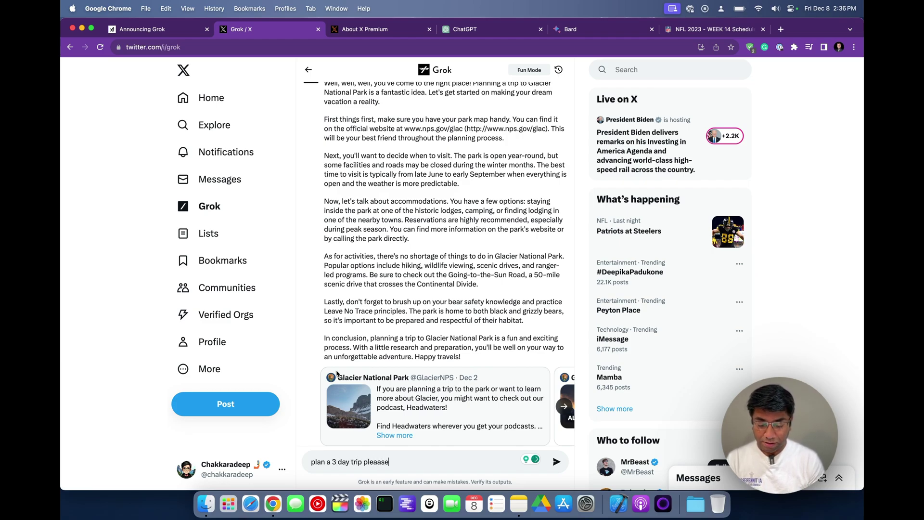
key(Return)
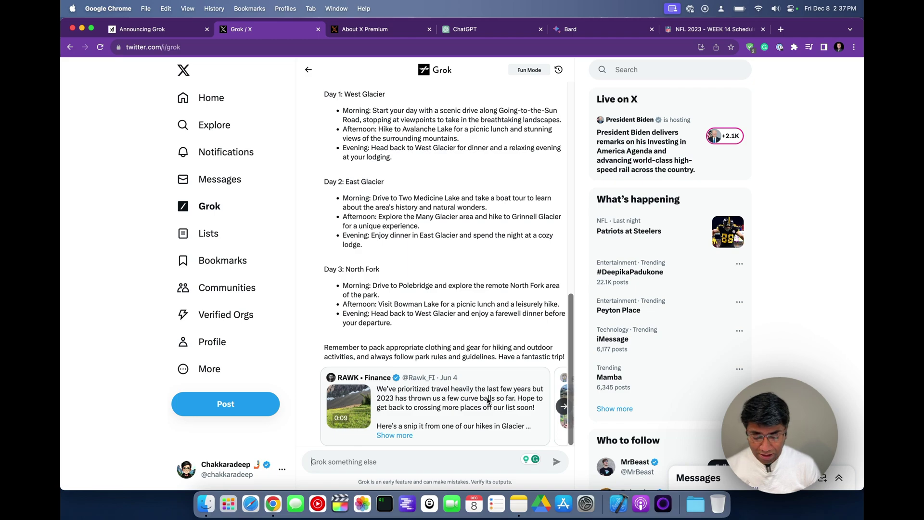
click(561, 407)
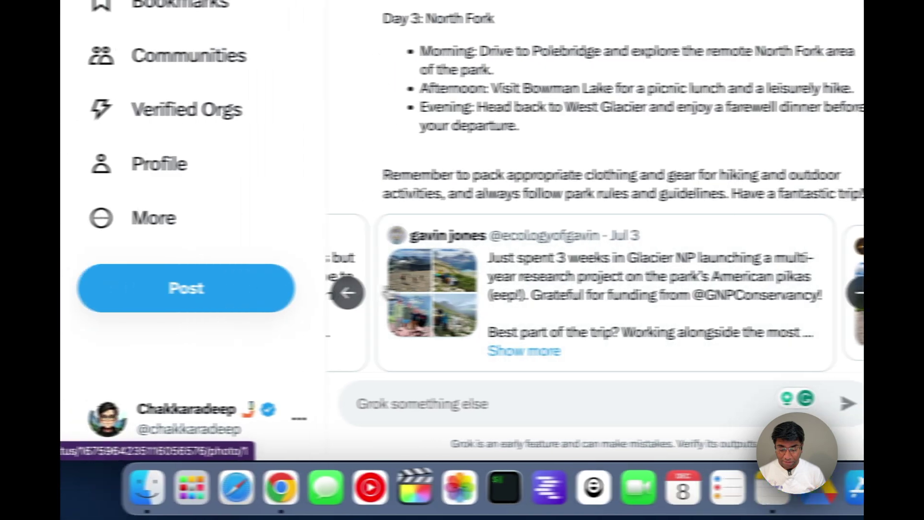
click(150, 294)
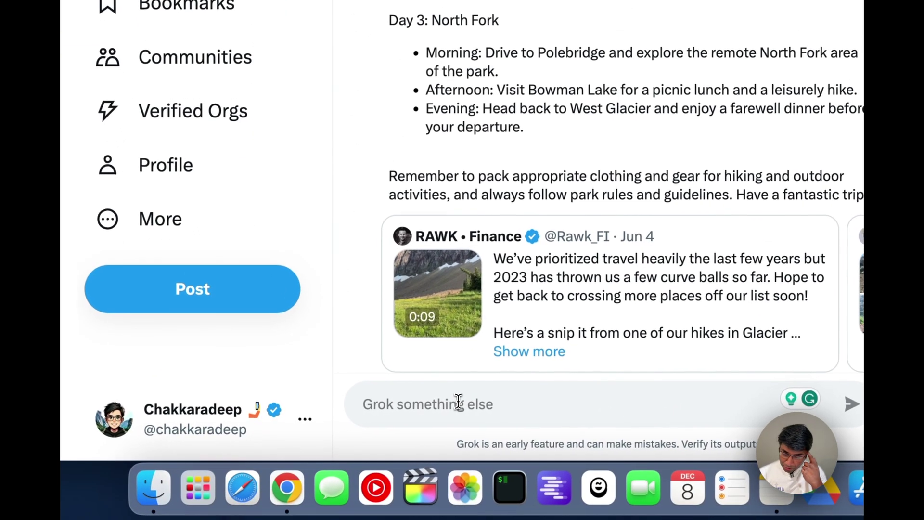
- Tell Grok 'i will be travelling from Seattle by car'
click(459, 401)
text(i wil)
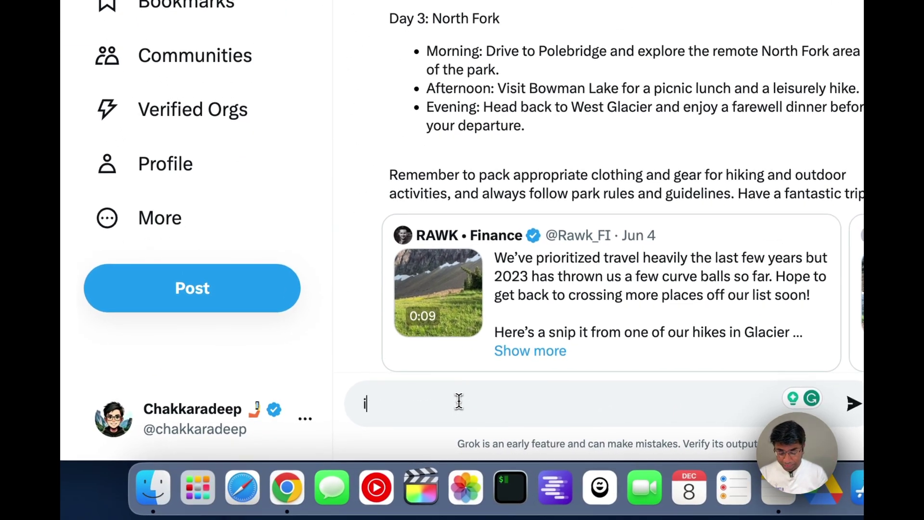
text(l be tra)
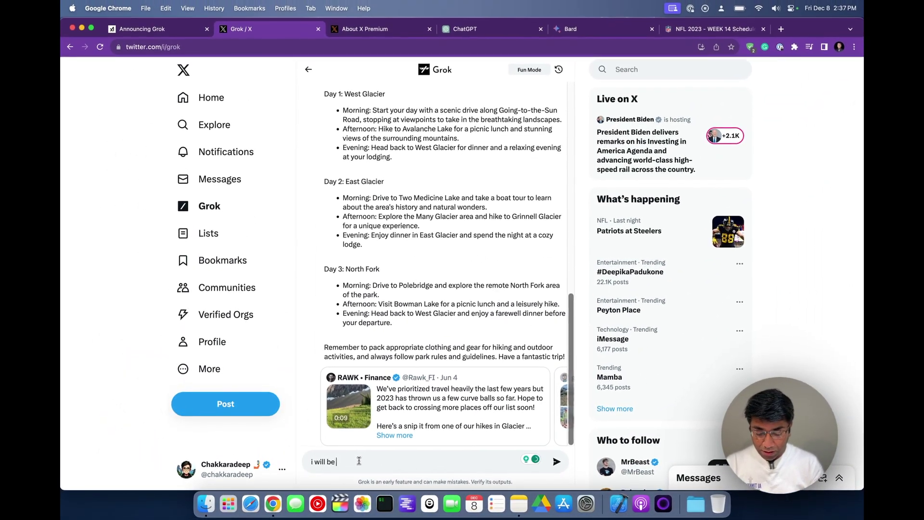
text(velling)
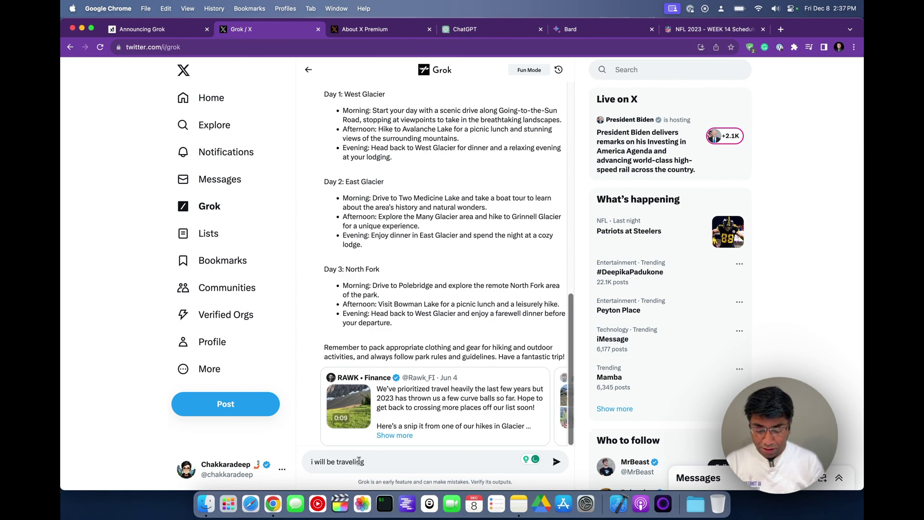
text( from Seattle )
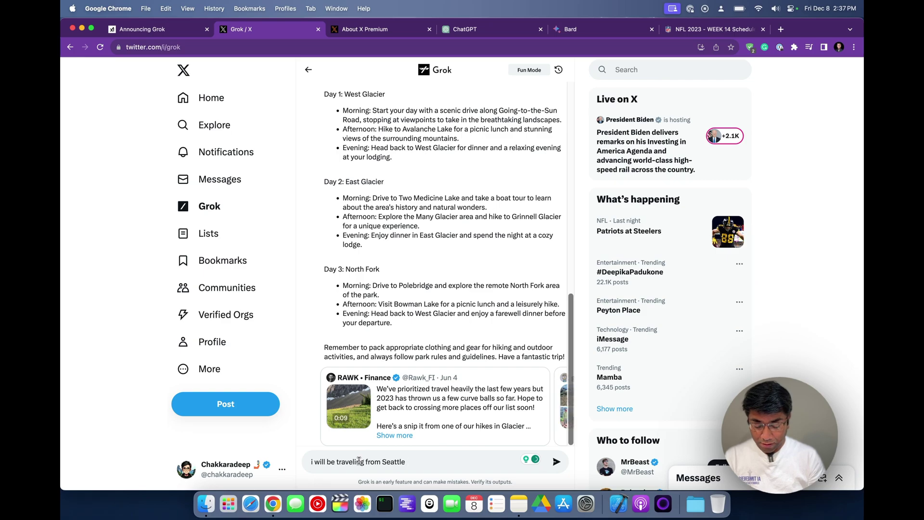
text(by car)
key(Return)
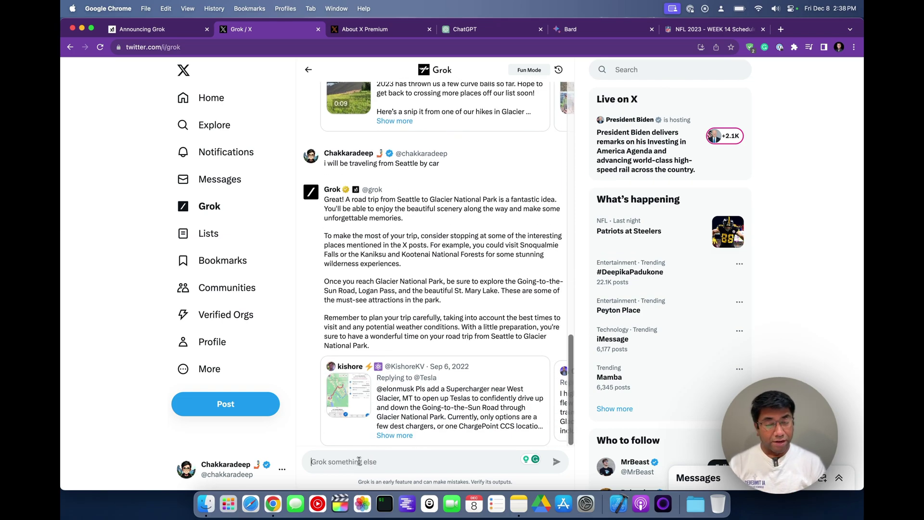
- Ask Grok to 'update my itinerary based on this' and read the revised 3-day plan
text(update)
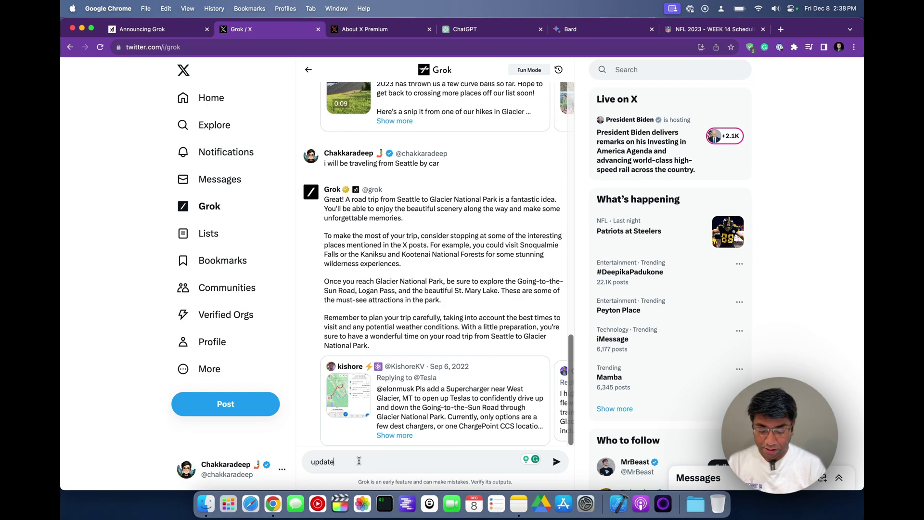
text( my itinerar)
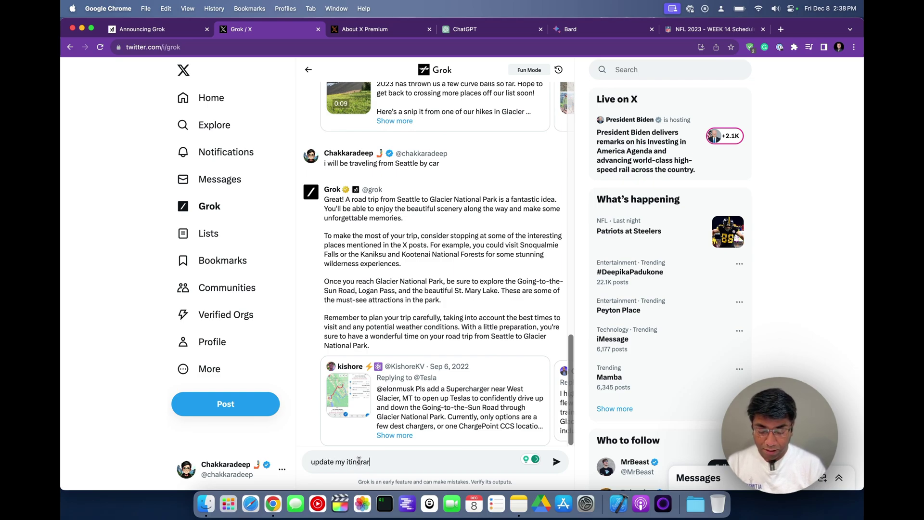
text(y based on this)
key(Return)
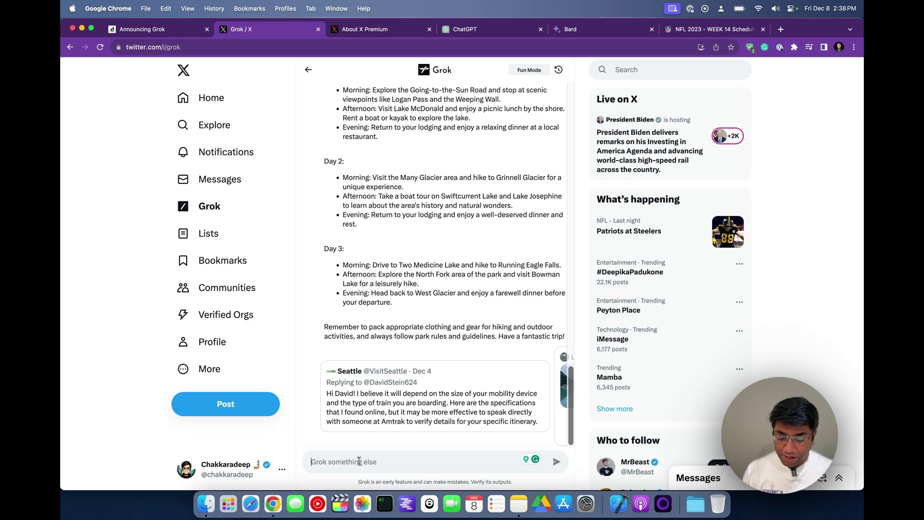
scroll(385, 303, up, 5)
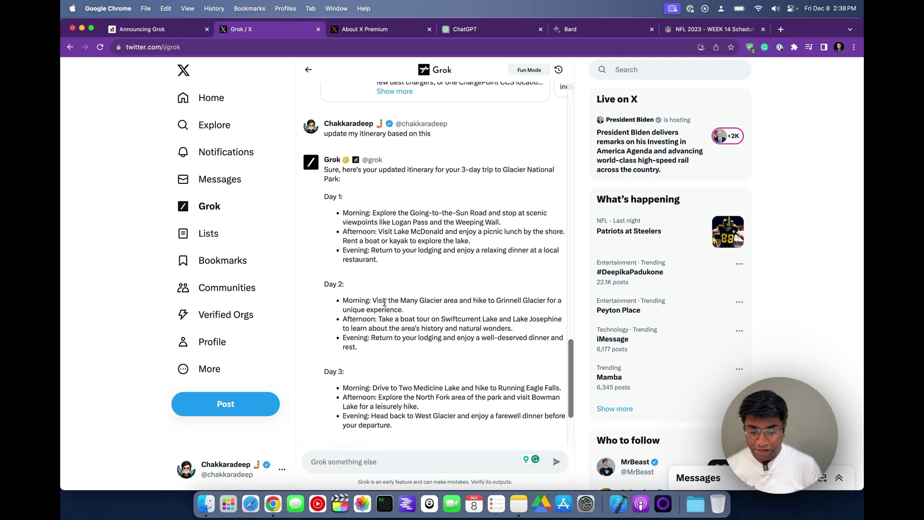
scroll(385, 302, down, 2)
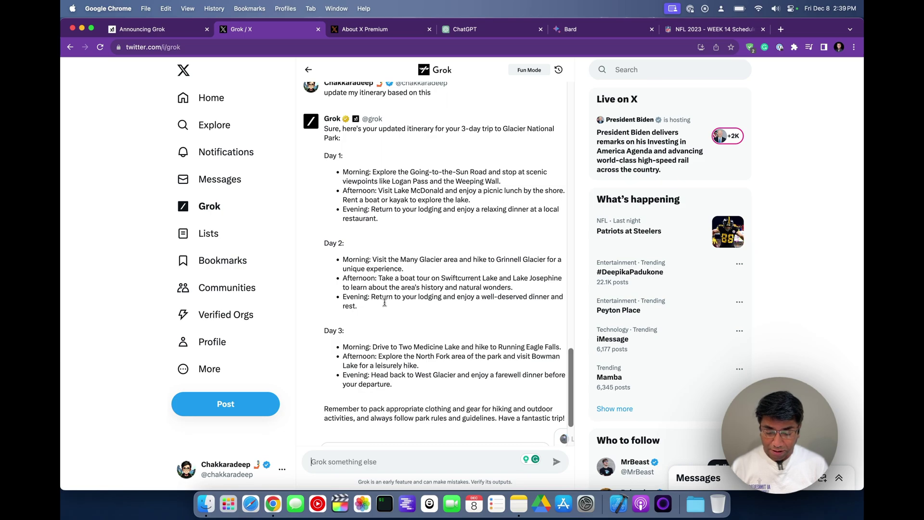
scroll(384, 302, up, 2)
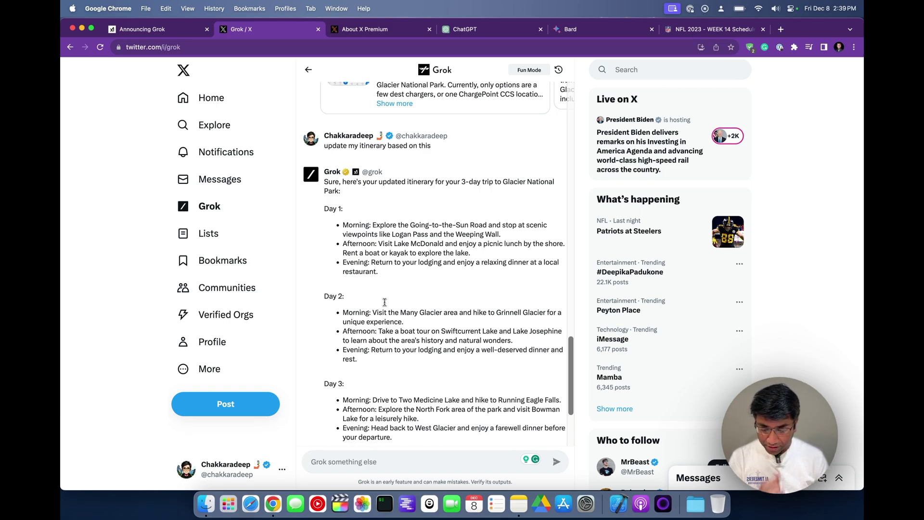
- Complain to Grok that the itinerary is missing the route plan
text(where is m)
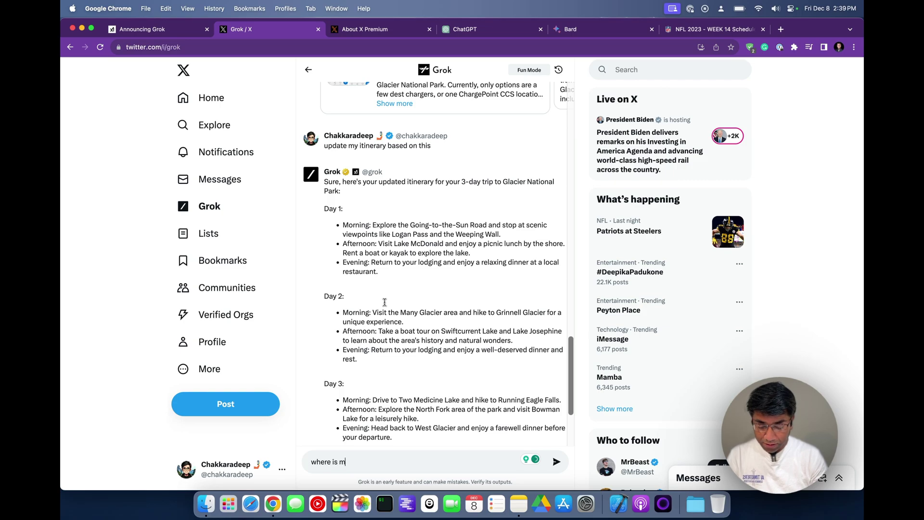
text(y route plan)
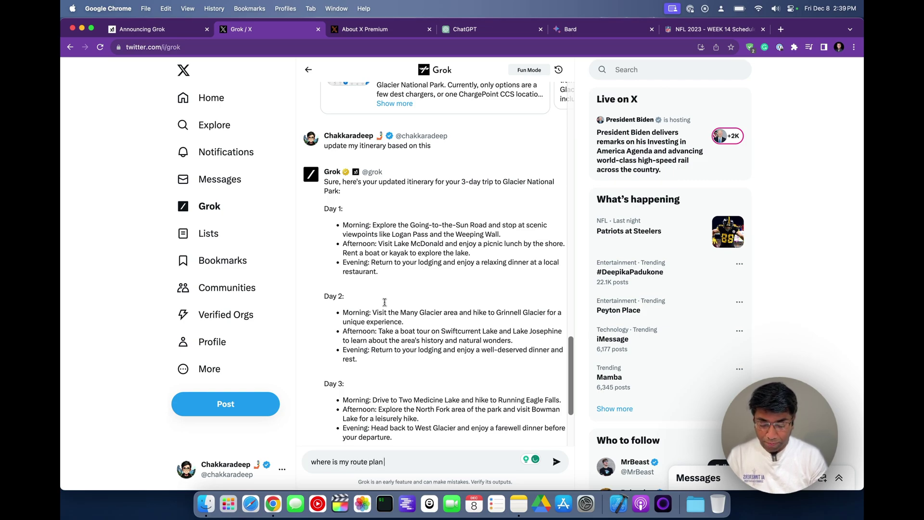
text( in this itiner)
text(aryt)
text(? you seem to )
text(have missed i)
text(t Grok! Oh)
text( boy!)
key(Return)
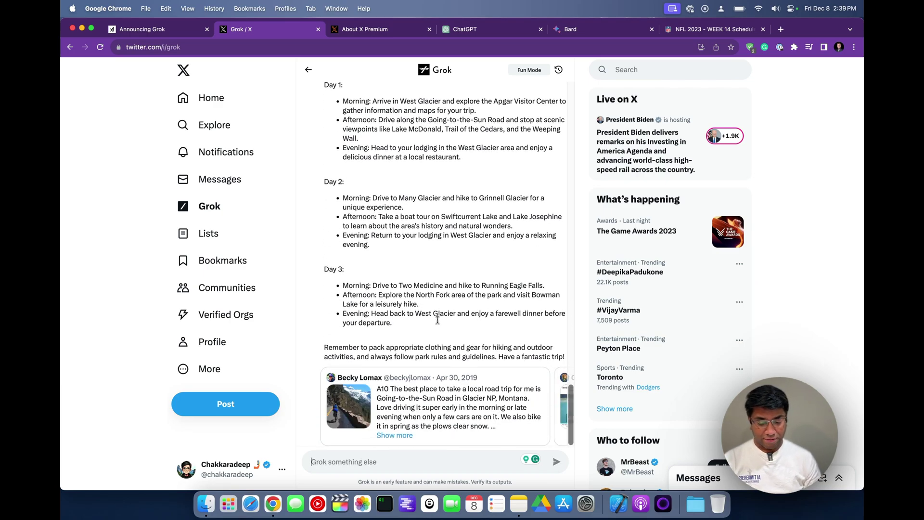
- Tell Grok 'i still dont have my route plan from Seattle, what are you doing!'
text(i sti)
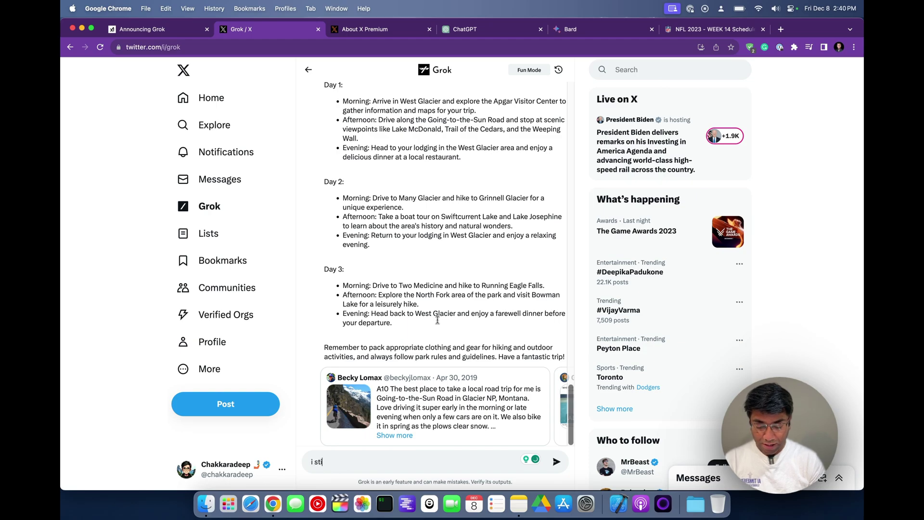
text(ll dont have my r)
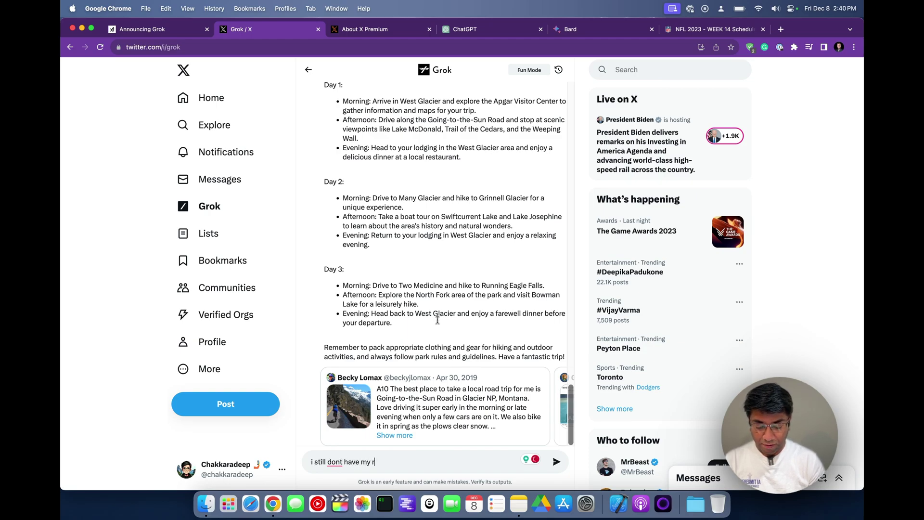
text(oute plan from Seattle, what)
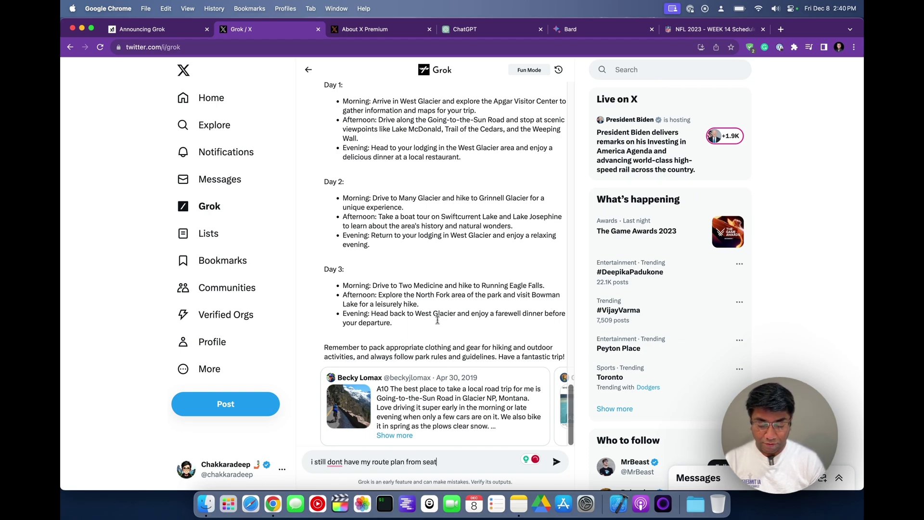
text( are you doing!)
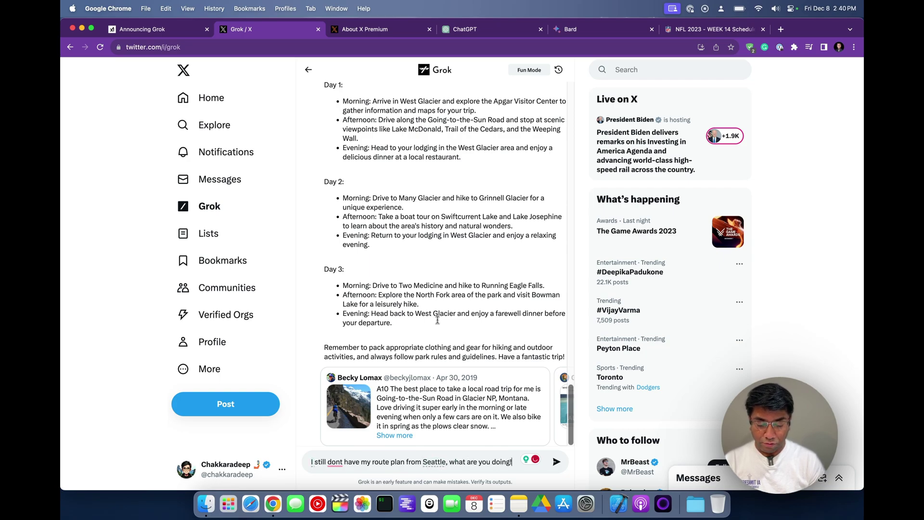
key(Return)
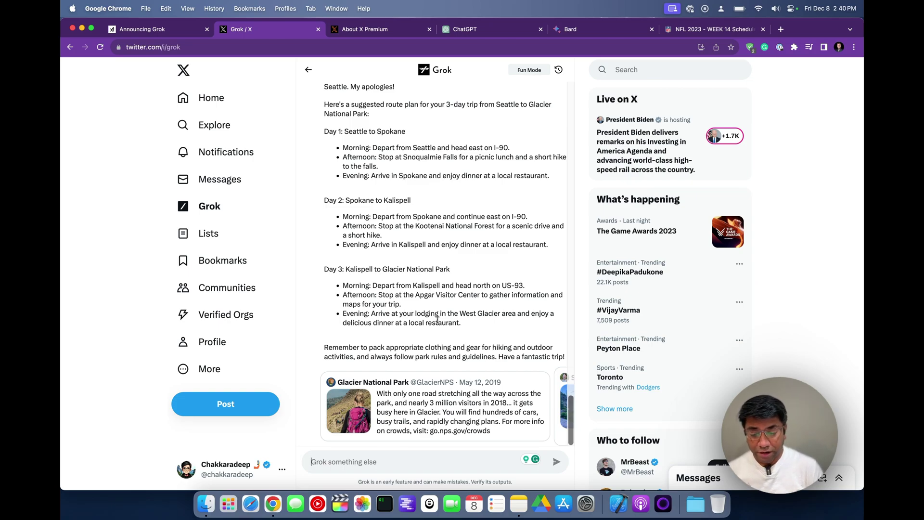
- Clear the chat, ask 'what week in NFL are we', then check NFL.com's Week 14 schedule
click(559, 70)
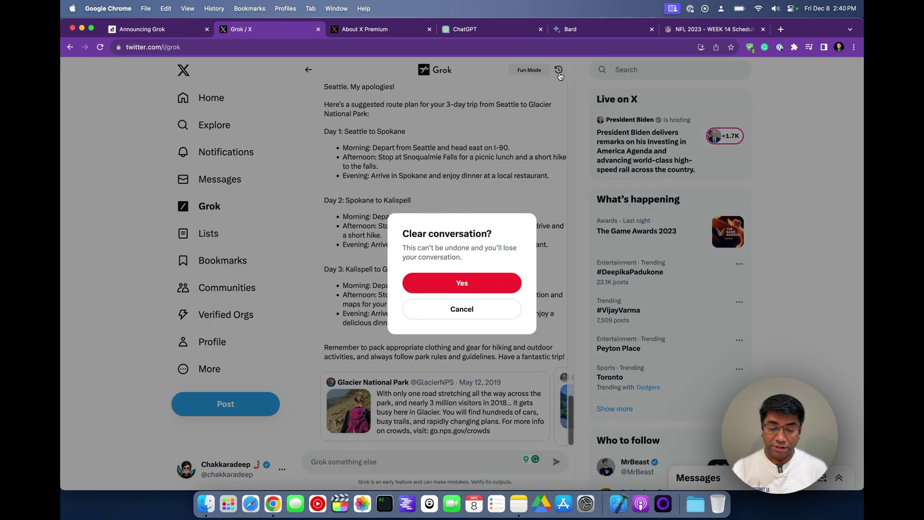
click(477, 282)
click(371, 463)
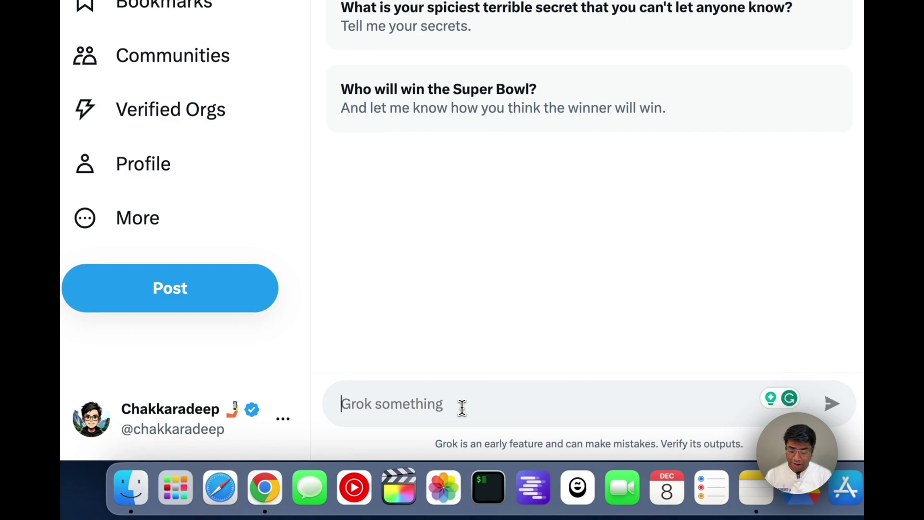
text(what week )
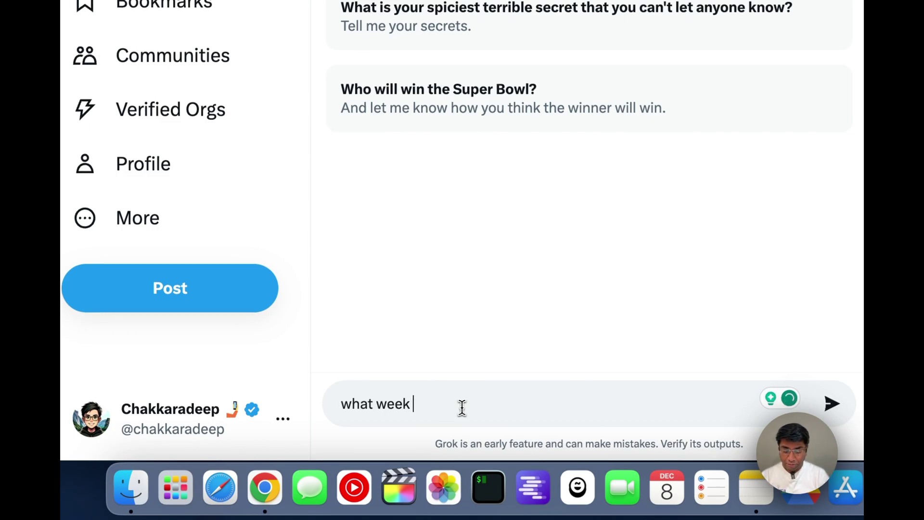
text(in NFL are we?)
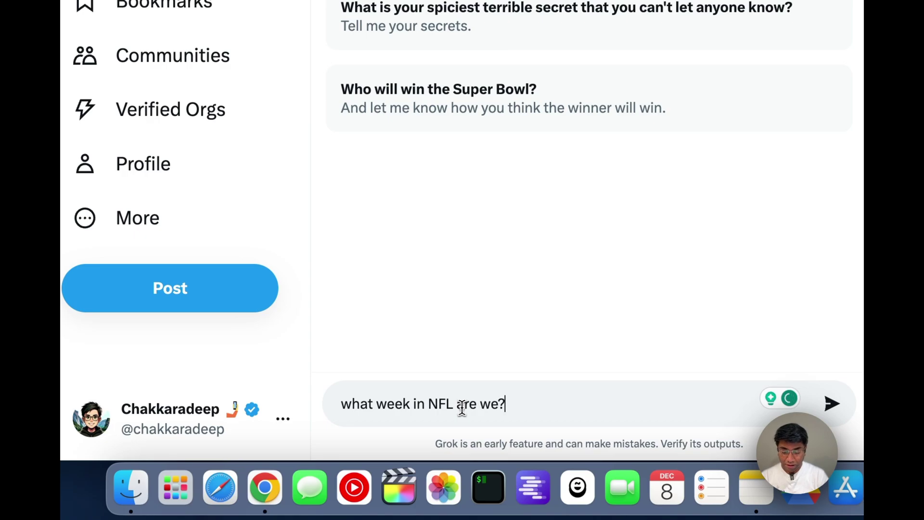
key(Return)
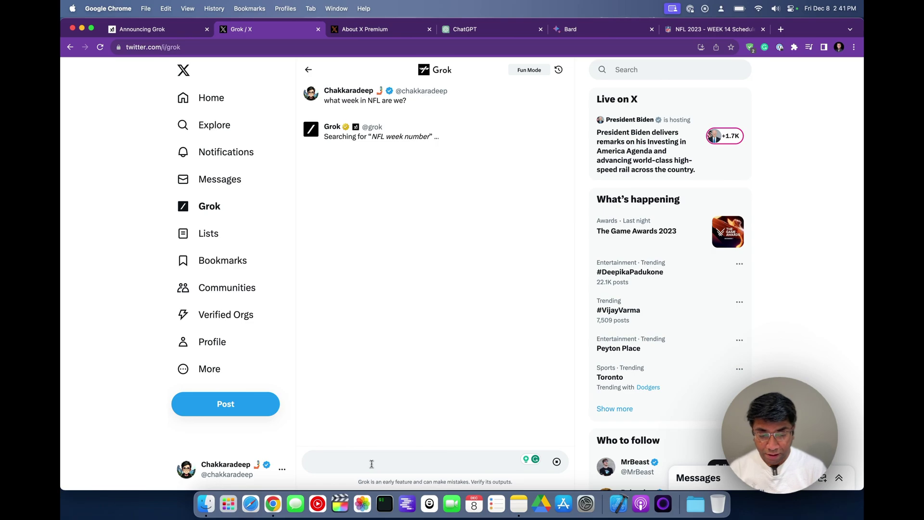
click(702, 35)
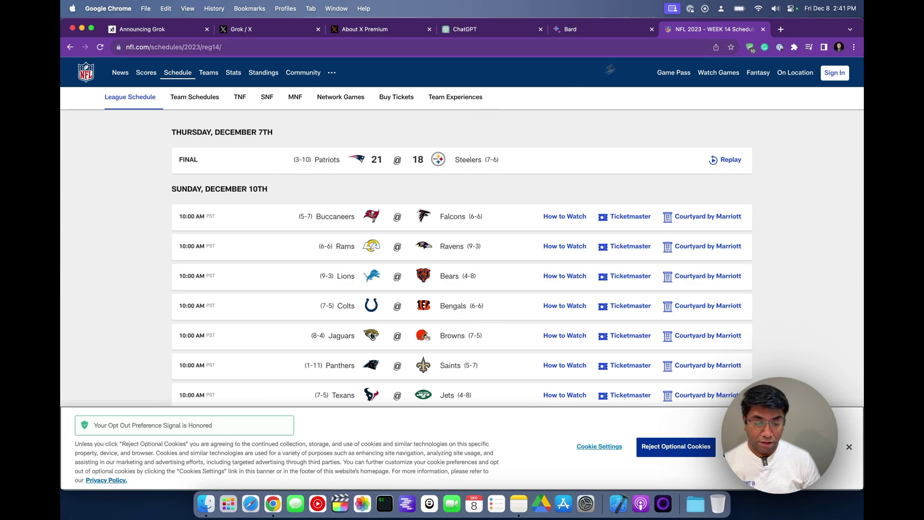
- Challenge Grok with 'are you sure?' about Week 13, then ask 'what about Week 14?'
click(263, 30)
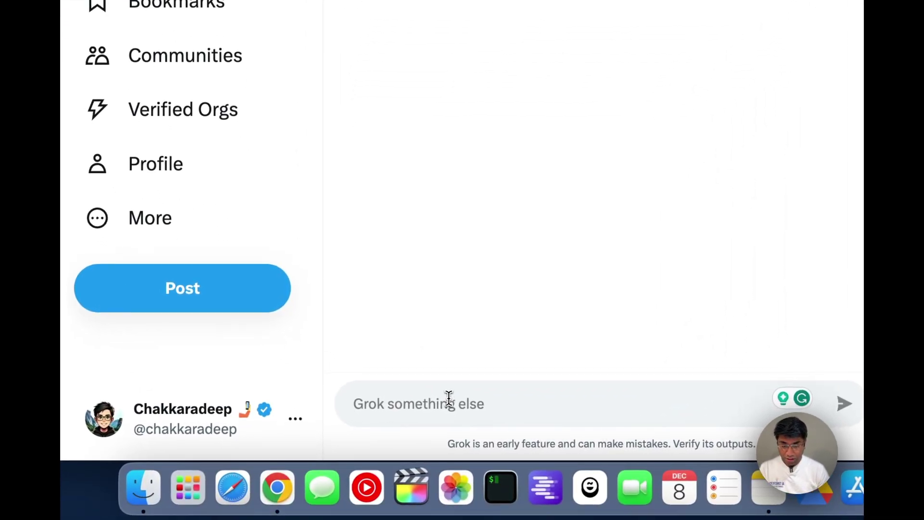
text(are you sure?)
key(Return)
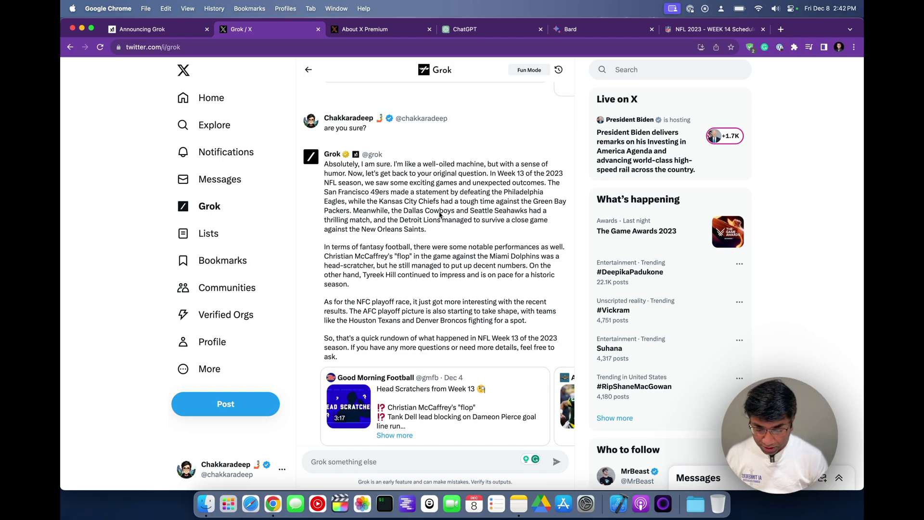
text(what about Week 14?)
key(Return)
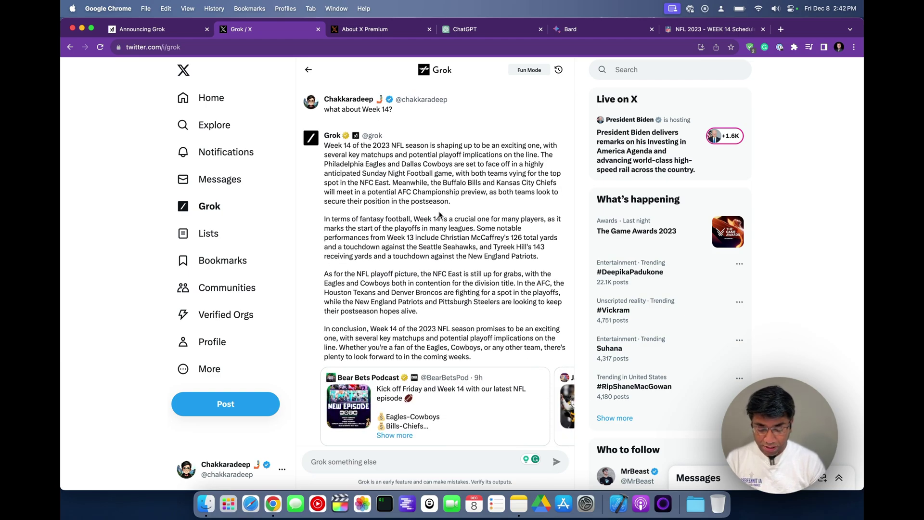
- Request all Week 14 games from Grok and highlight the Seahawks at 49ers entry
text(list all the games for Week 14)
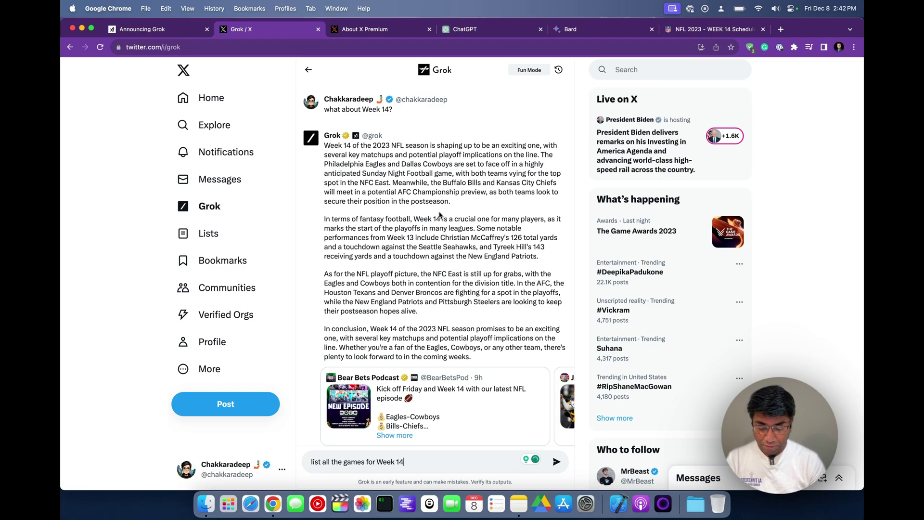
key(Return)
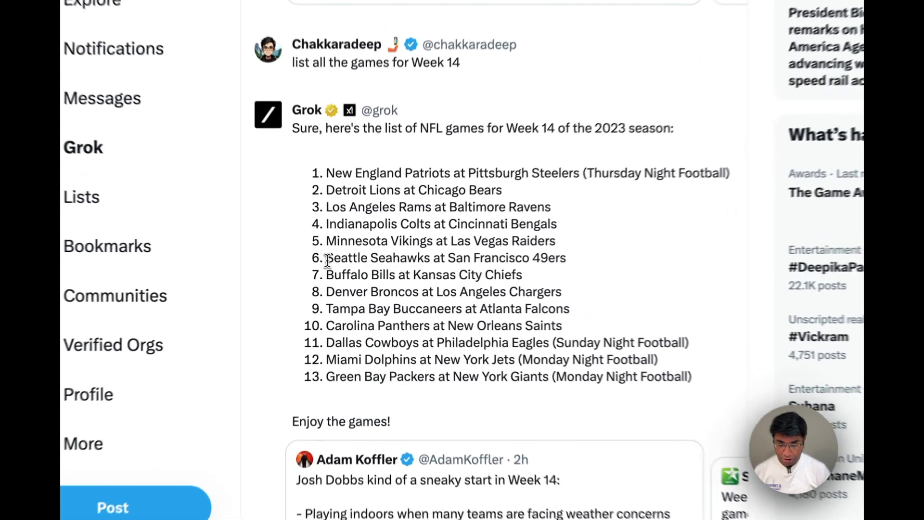
drag(342, 267, 481, 268)
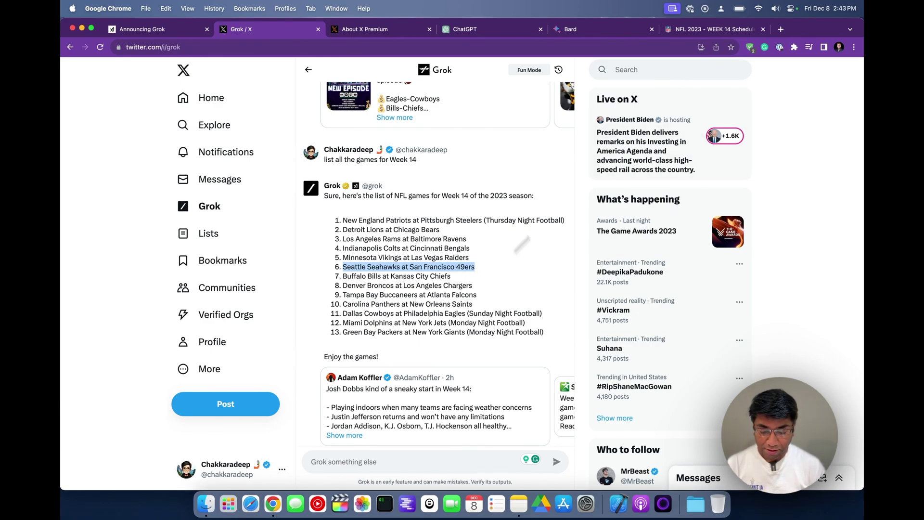
- Dismiss NFL.com's cookie notice, then highlight Seahawks at 49ers in Grok's list to compare
click(711, 30)
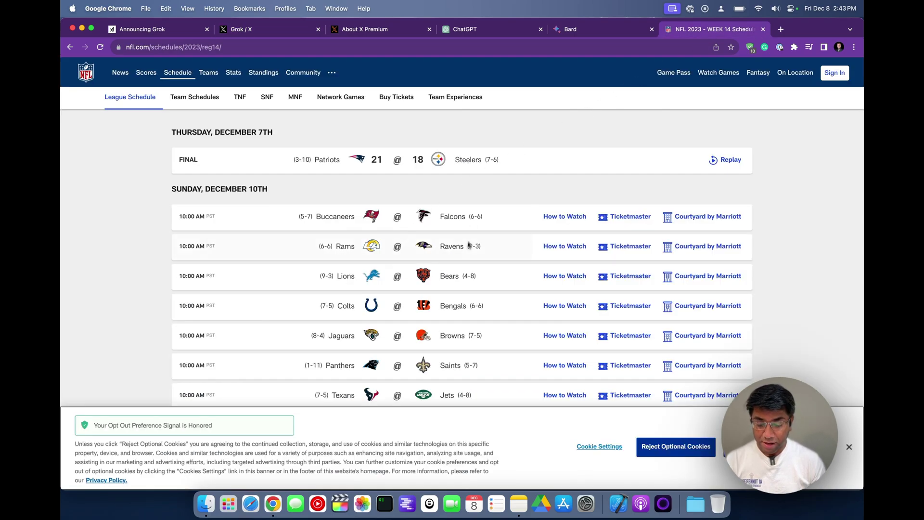
click(676, 447)
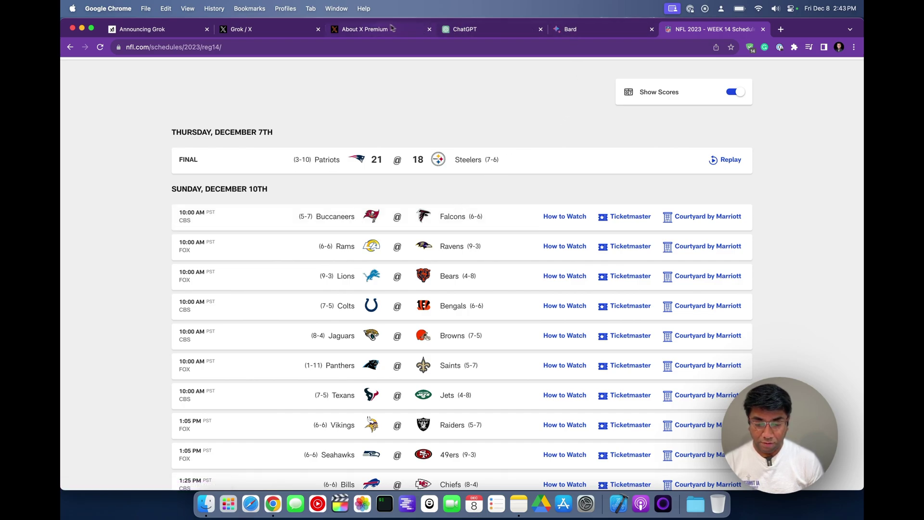
click(269, 29)
click(352, 268)
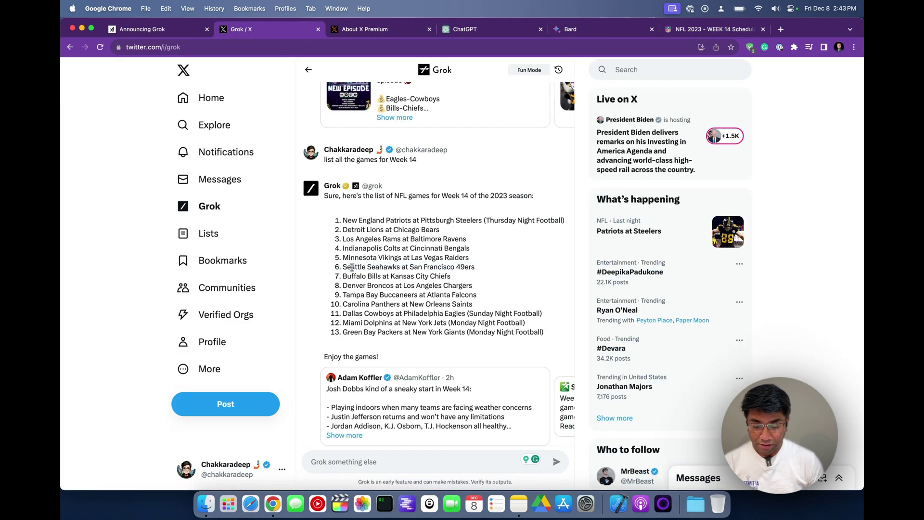
drag(344, 269, 513, 272)
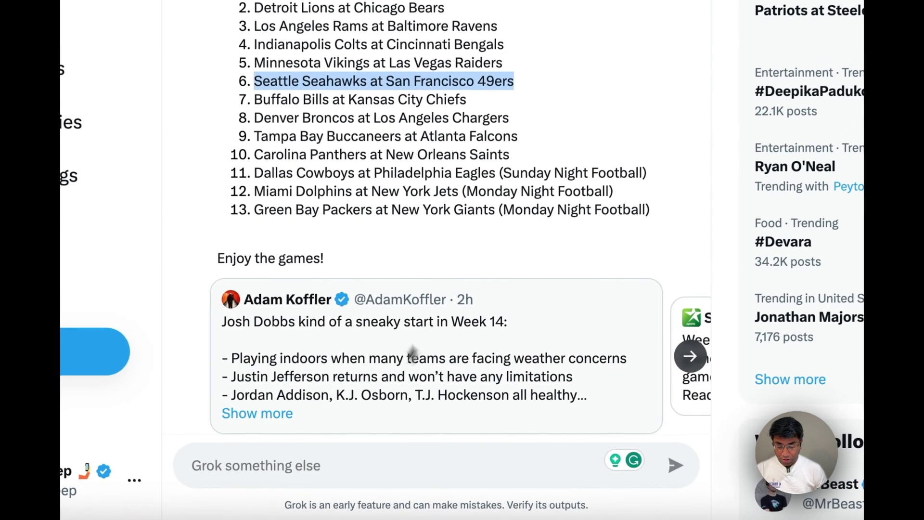
- Ask Grok to 'predict who will win for all games' in Week 14
click(390, 460)
text(predict who wi)
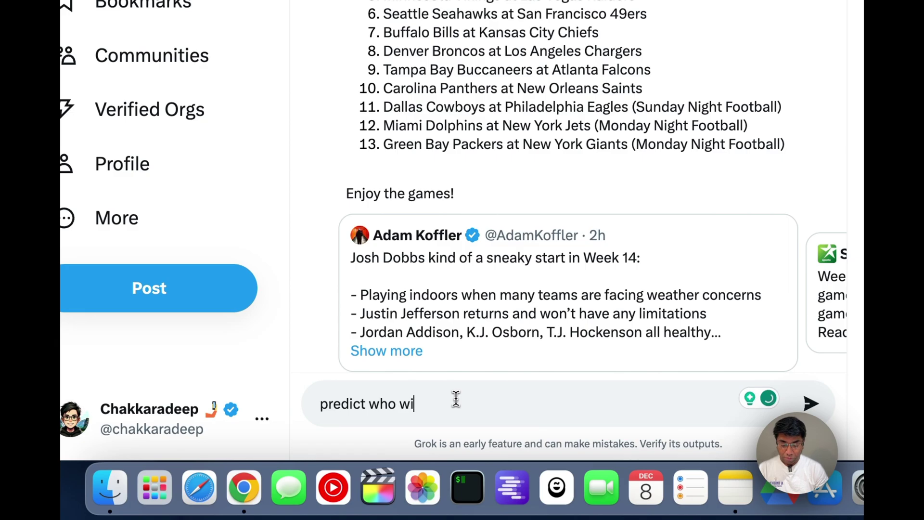
text(ll win for)
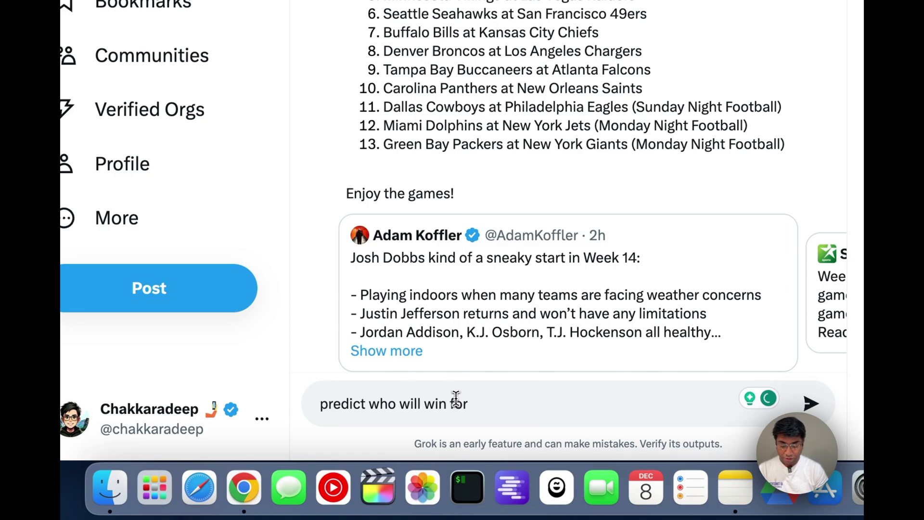
text( all games)
key(Return)
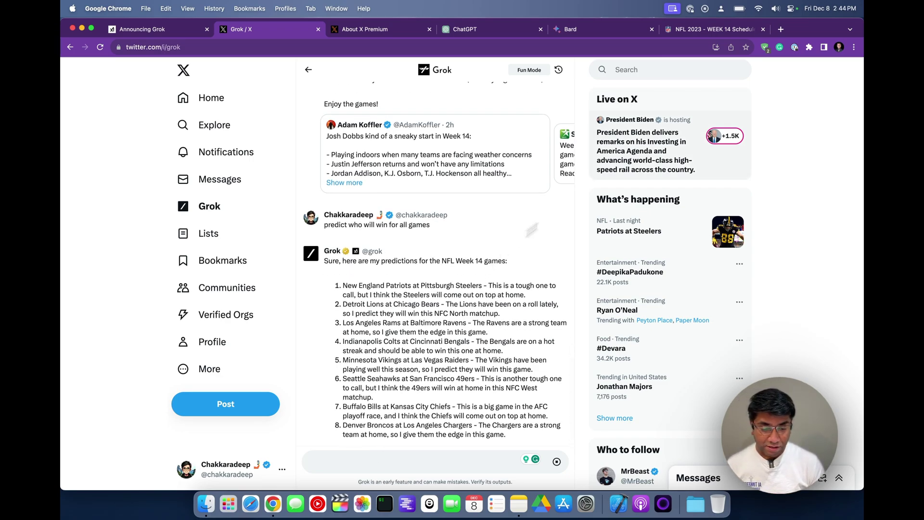
- Check the NFL schedule, then scroll Grok's chat back up to its Week 13 answer
key(super+6)
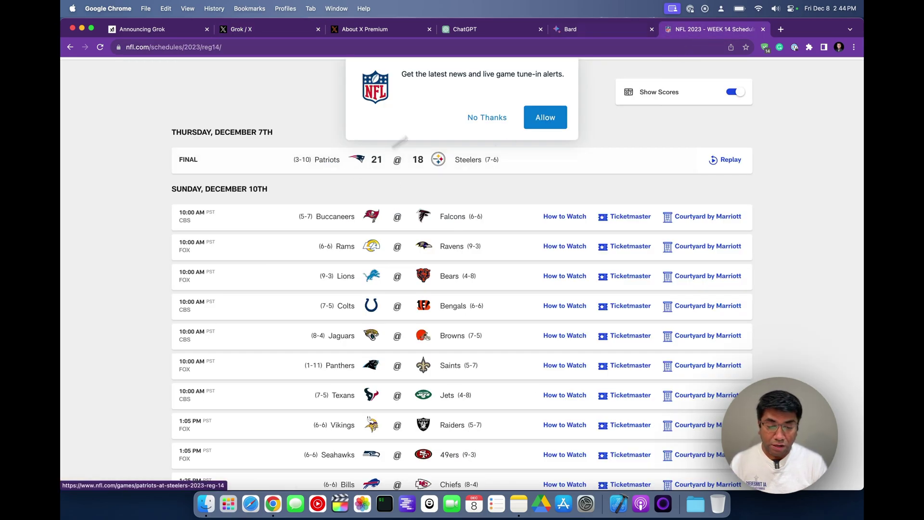
click(270, 29)
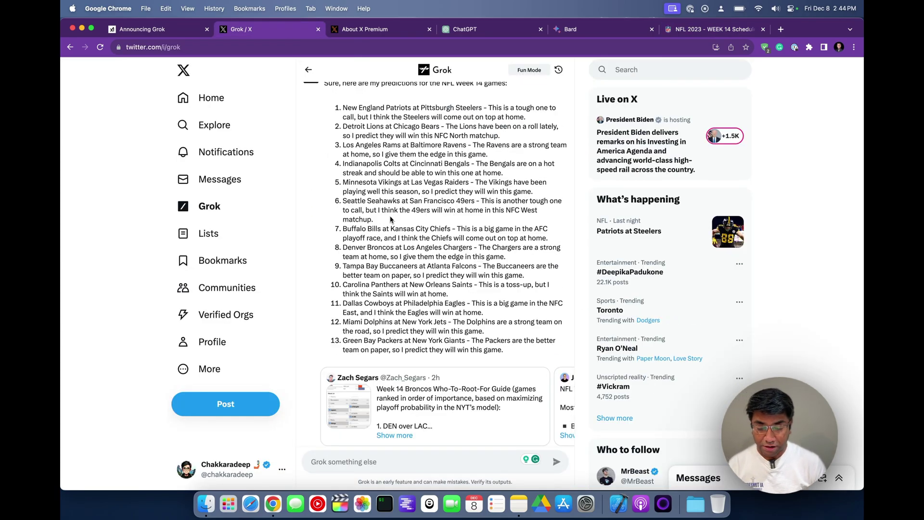
scroll(390, 219, up, 2)
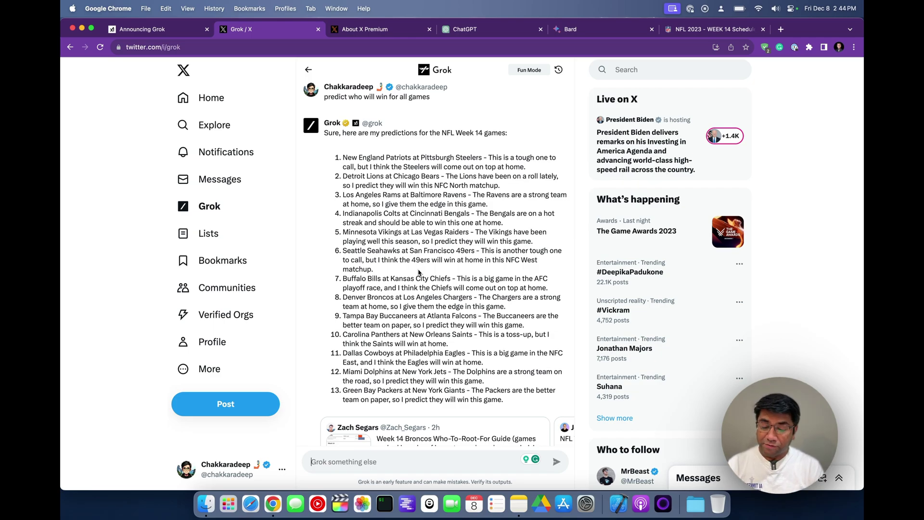
scroll(418, 272, up, 15)
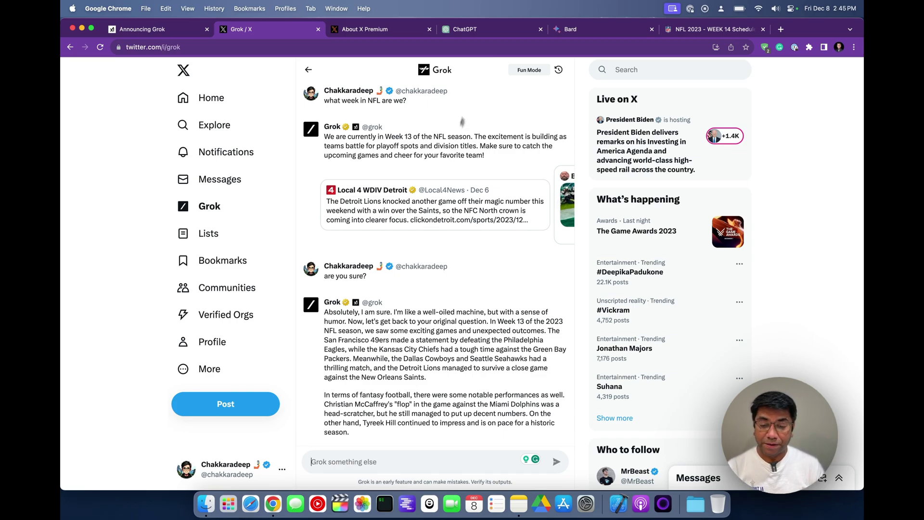
- Select the 'what week in NFL are we?' question in the Grok chat
click(489, 29)
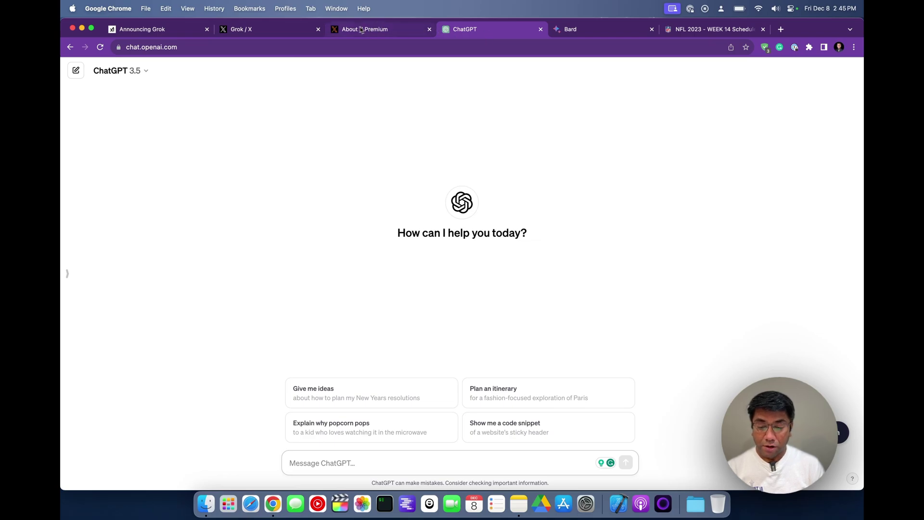
click(250, 29)
scroll(389, 142, down, 10)
scroll(389, 142, up, 5)
scroll(389, 142, up, 6)
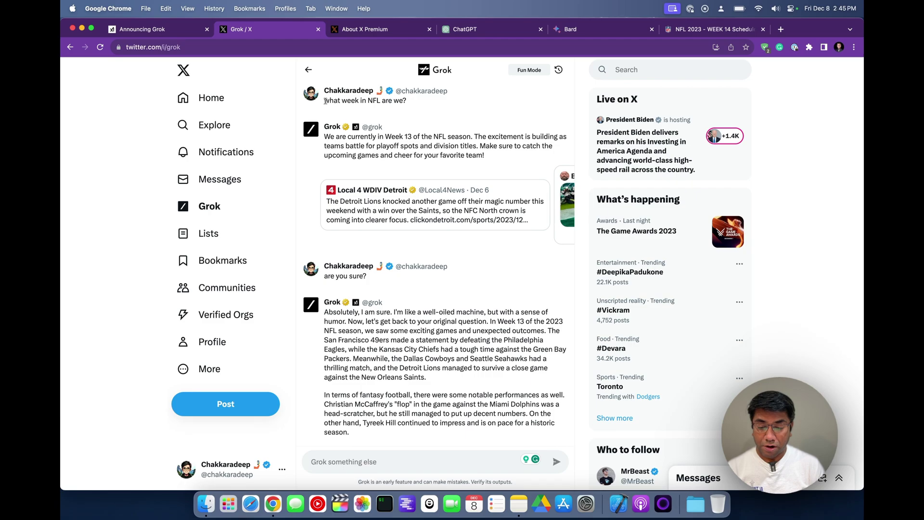
drag(324, 102, 409, 103)
key(super+c)
- Paste and send the NFL week question to ChatGPT on GPT-3.5
click(465, 29)
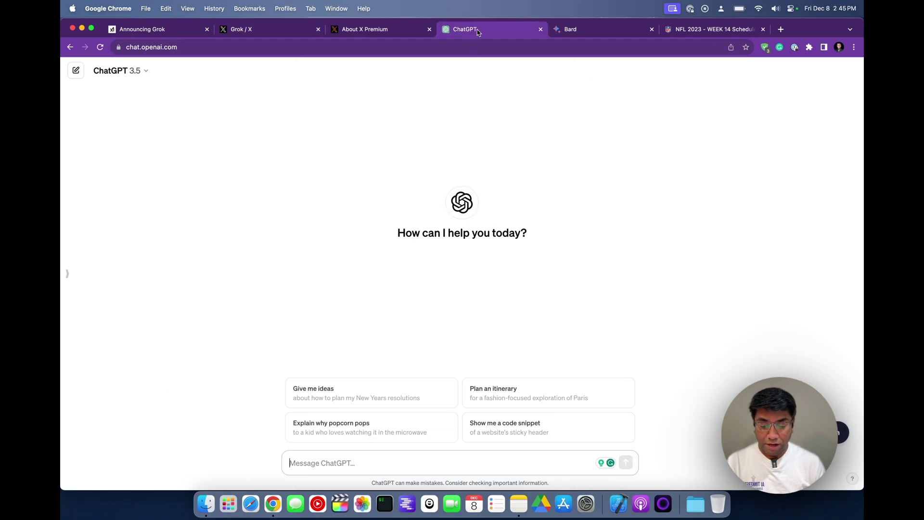
click(369, 465)
key(super+v)
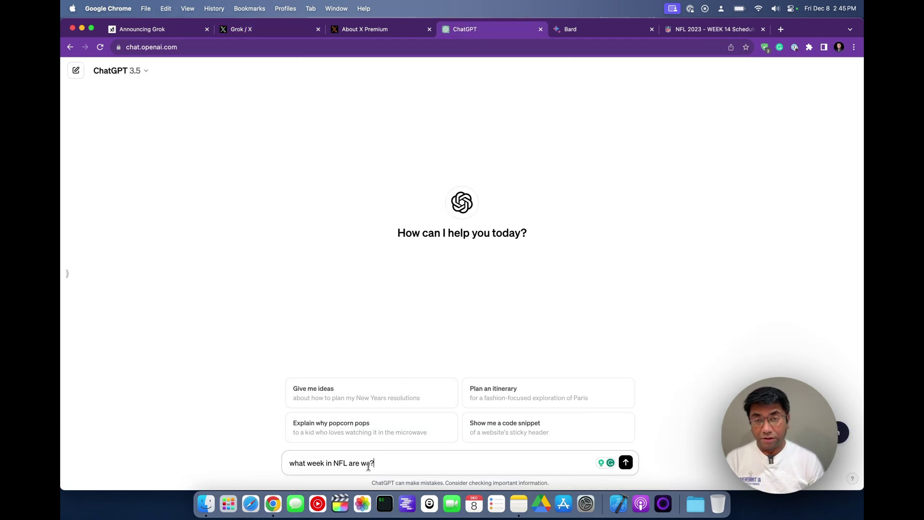
key(Return)
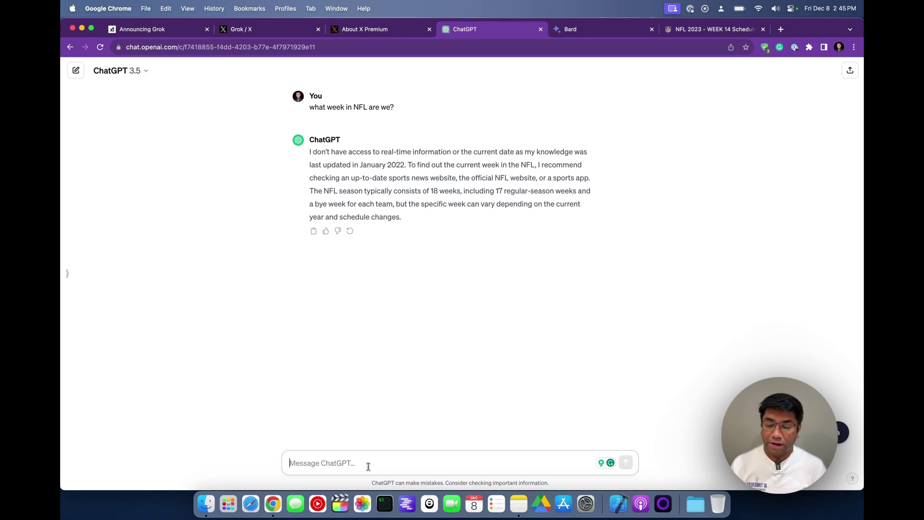
click(137, 75)
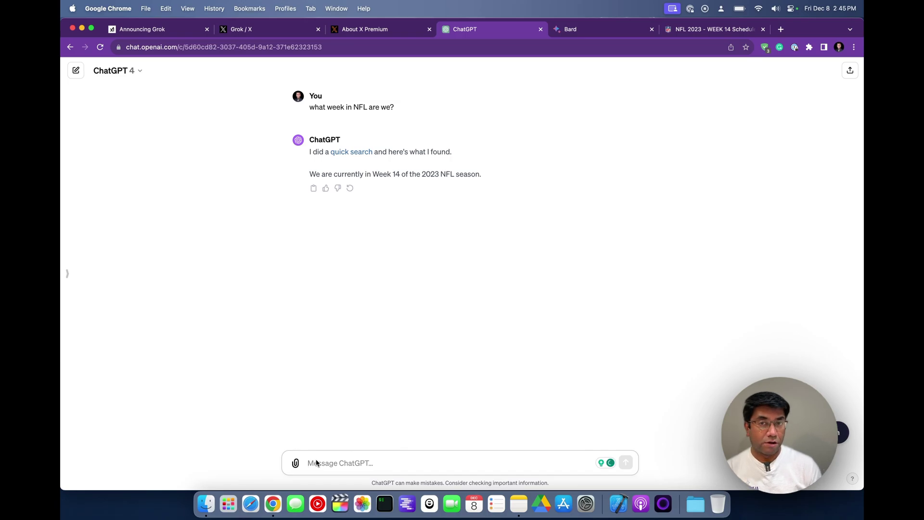
- Highlight Grok's Week 13 claim, then close the About X Premium tab
click(269, 30)
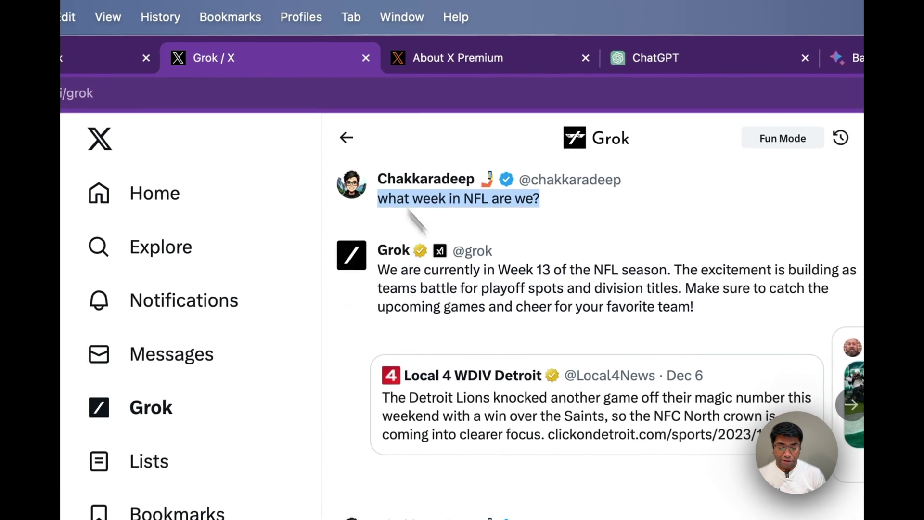
drag(378, 270, 580, 273)
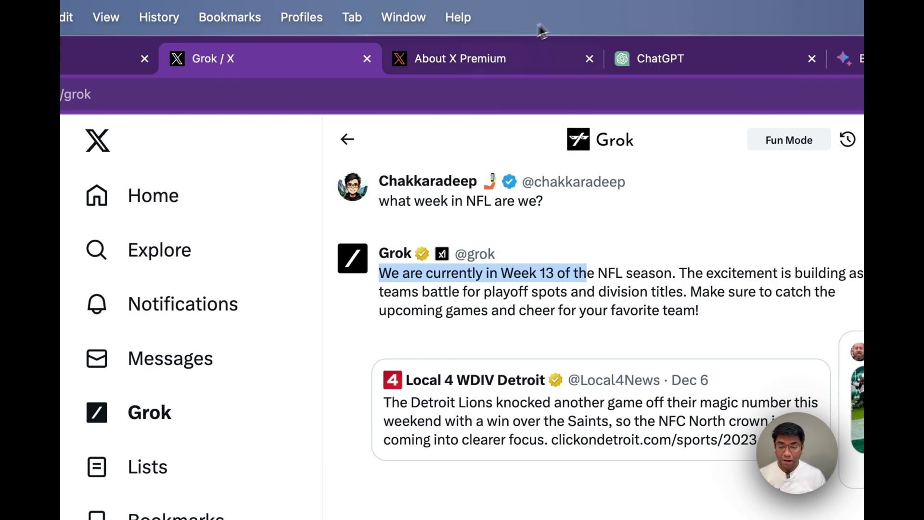
click(494, 63)
click(588, 61)
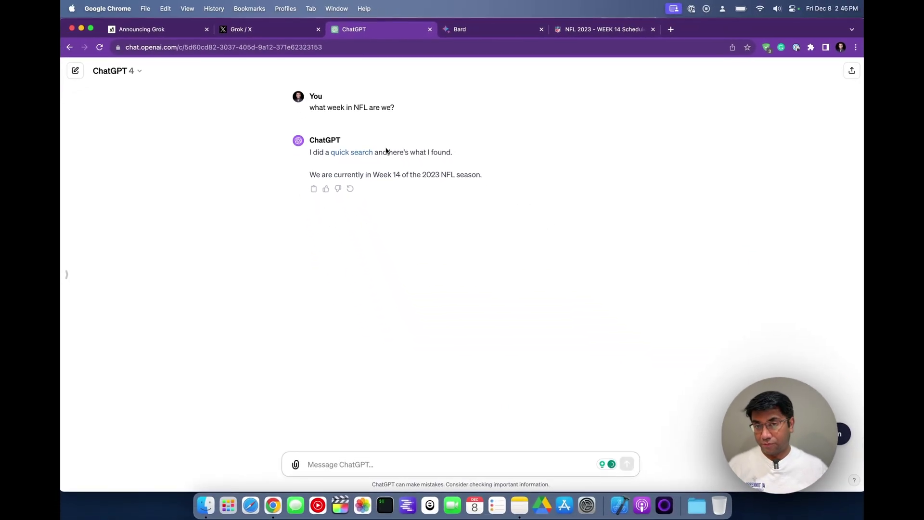
- Ask Bard 'what week in NFL are we?', then return to the Grok chat
click(463, 29)
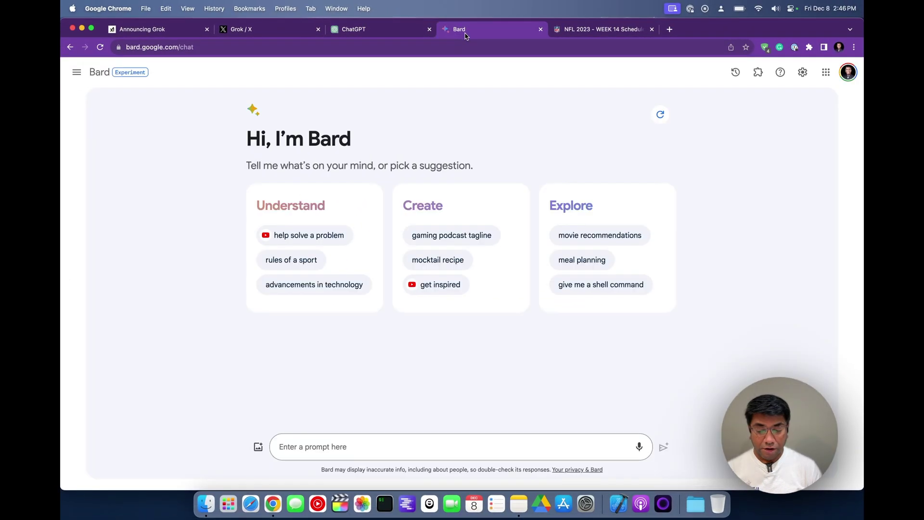
click(346, 448)
text(what week in NFL are we?)
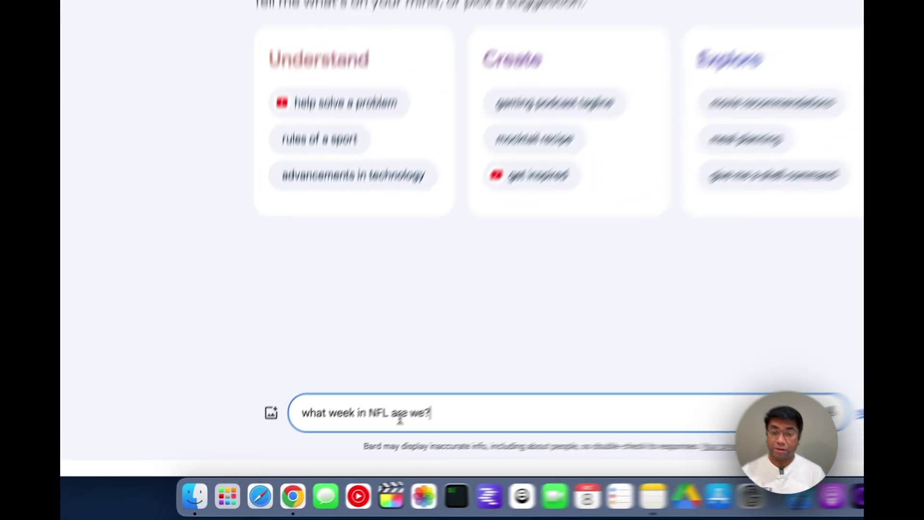
key(Return)
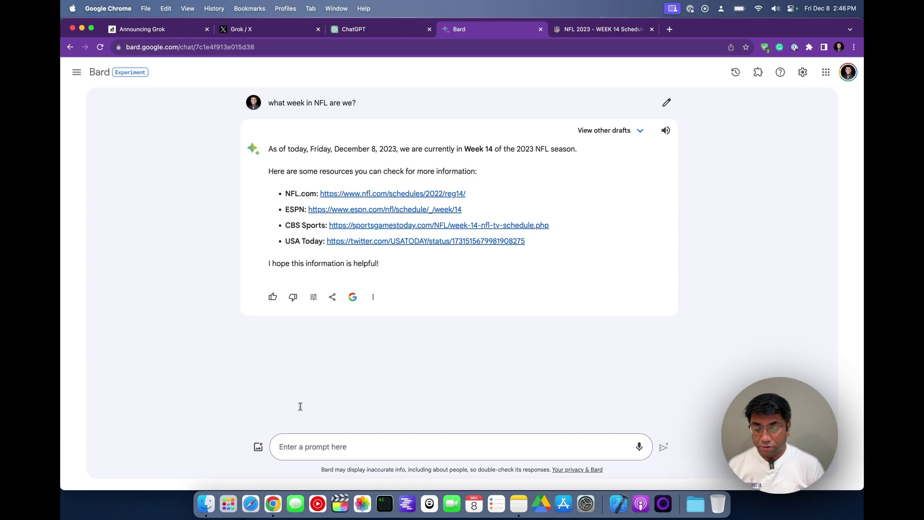
click(236, 30)
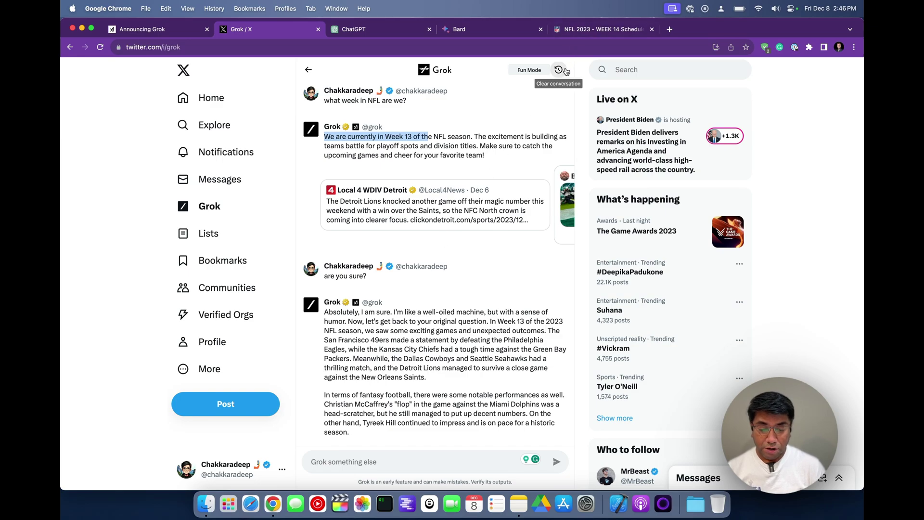
- Clear the NFL chat, run 'The latest on artificial intelligence' prompt, then clear again
click(566, 72)
click(483, 283)
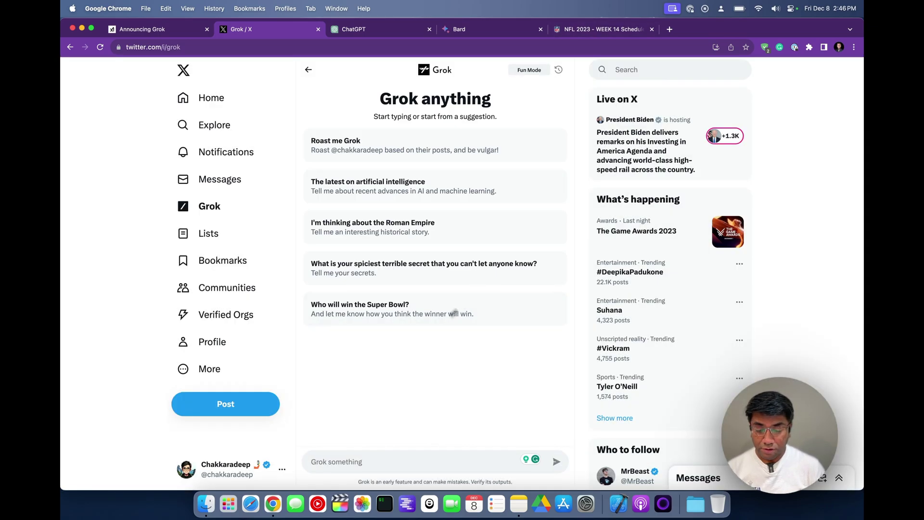
click(357, 188)
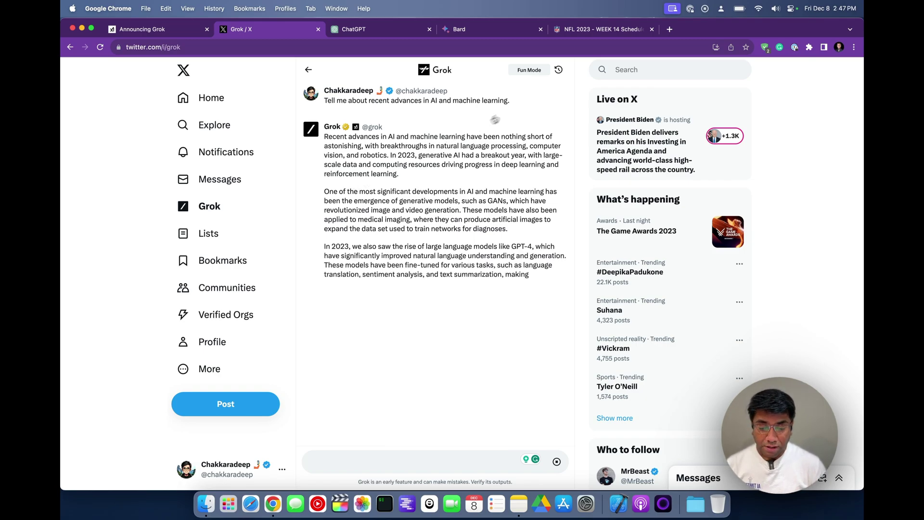
click(559, 69)
click(464, 282)
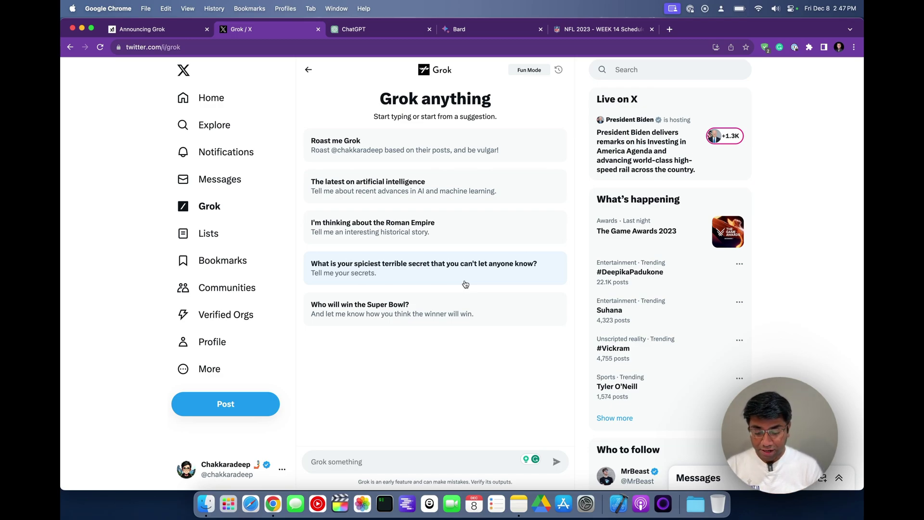
- Send 'Go through my X posts and suggest something to post next' and highlight 'my'
click(331, 462)
text(Go through my X)
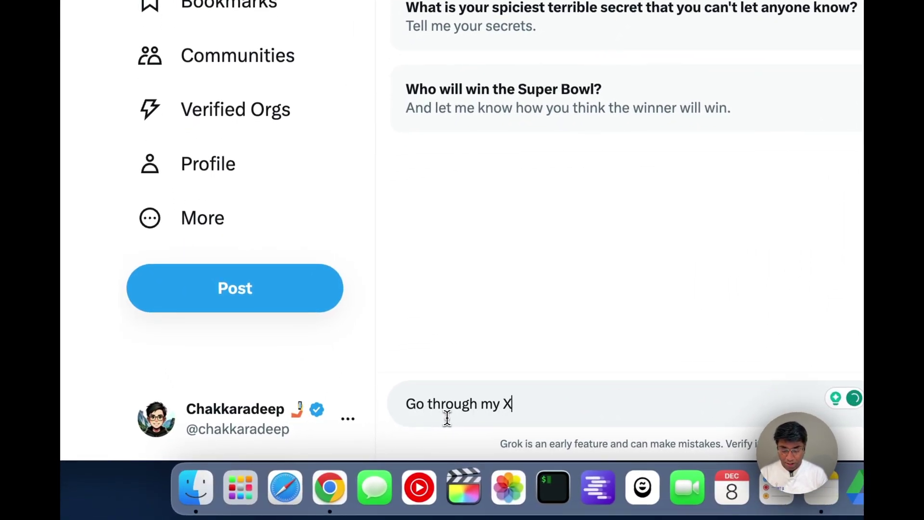
text( posts and suggest)
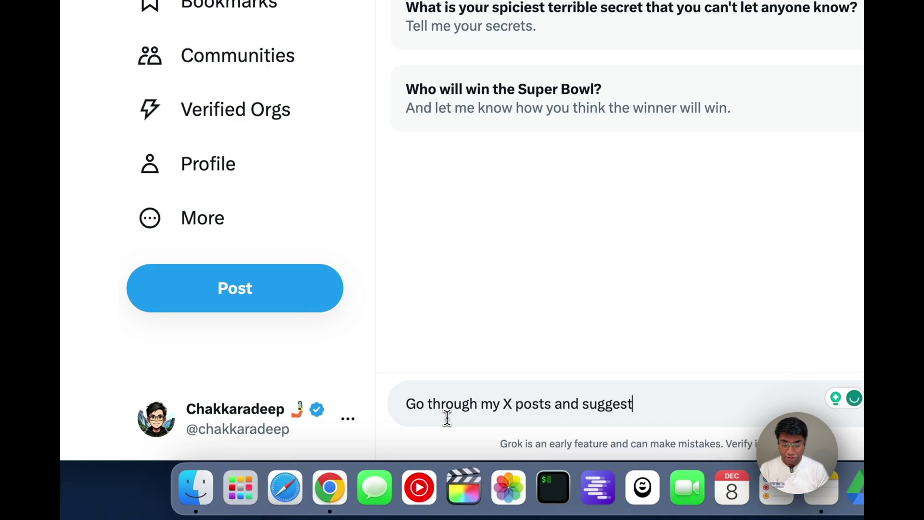
text( something to post ne)
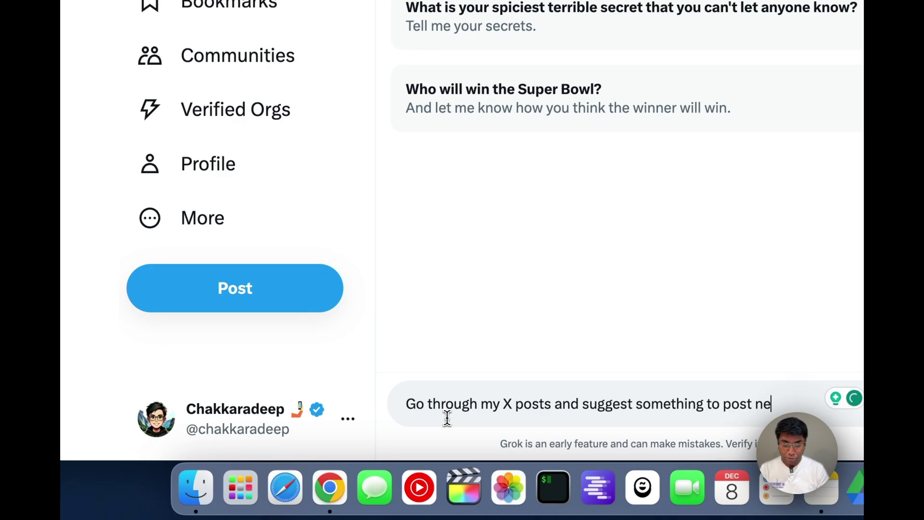
text(xt)
key(Return)
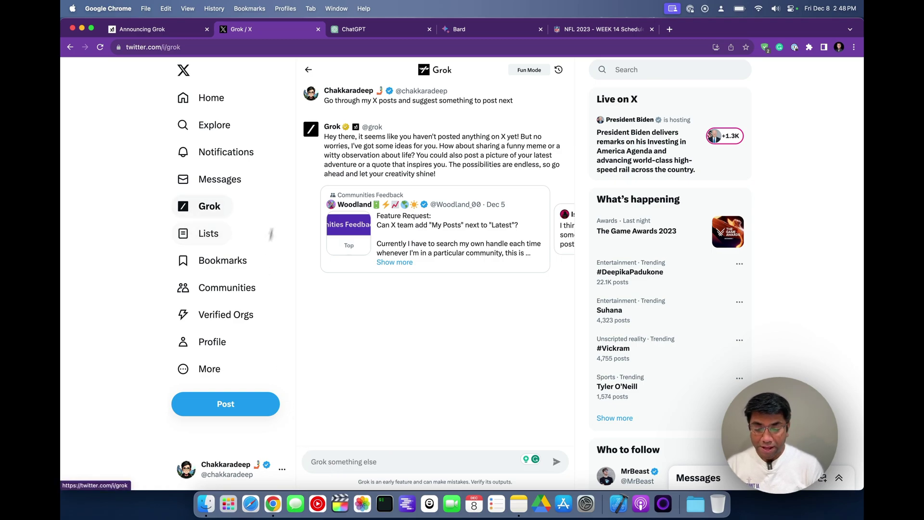
double_click(368, 101)
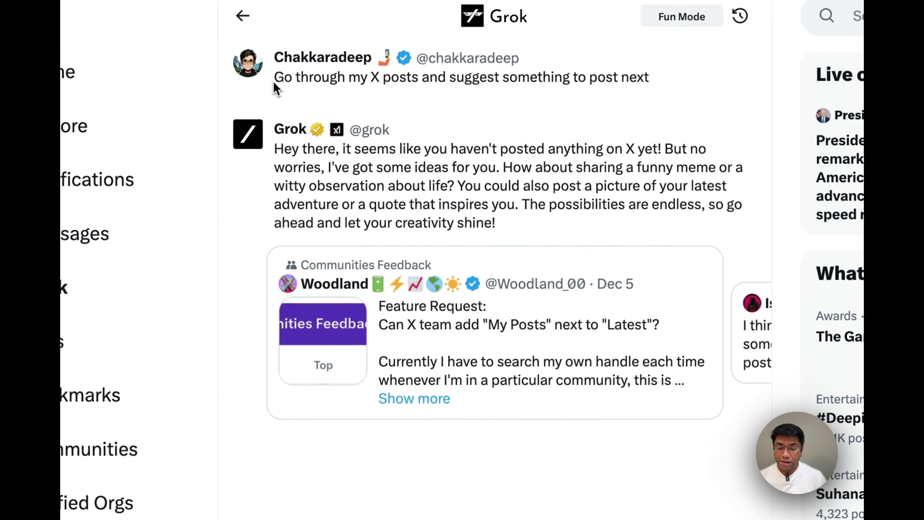
- Resend the post-suggestion prompt with the account's X handle replacing 'my'
drag(325, 102, 503, 101)
drag(631, 81, 653, 83)
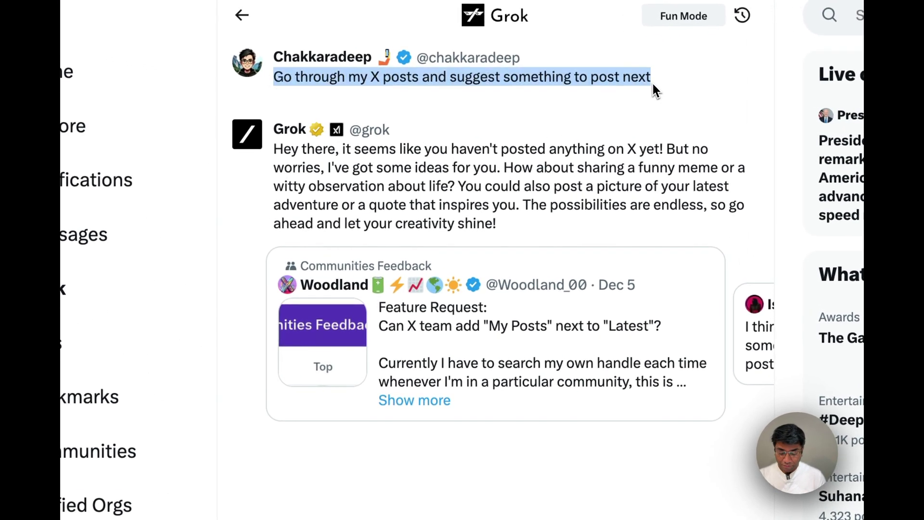
text(Go through my X posts and suggest something to post next)
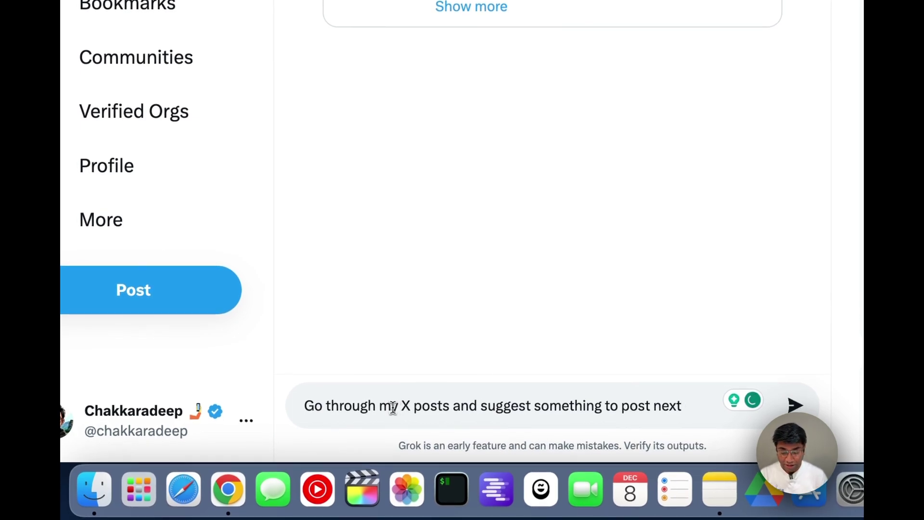
double_click(389, 406)
text(@chakkaradeep)
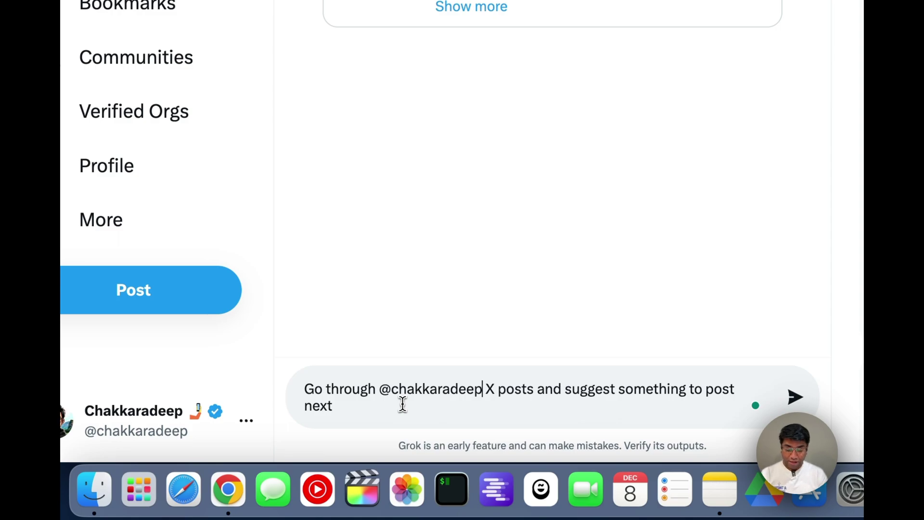
text('s)
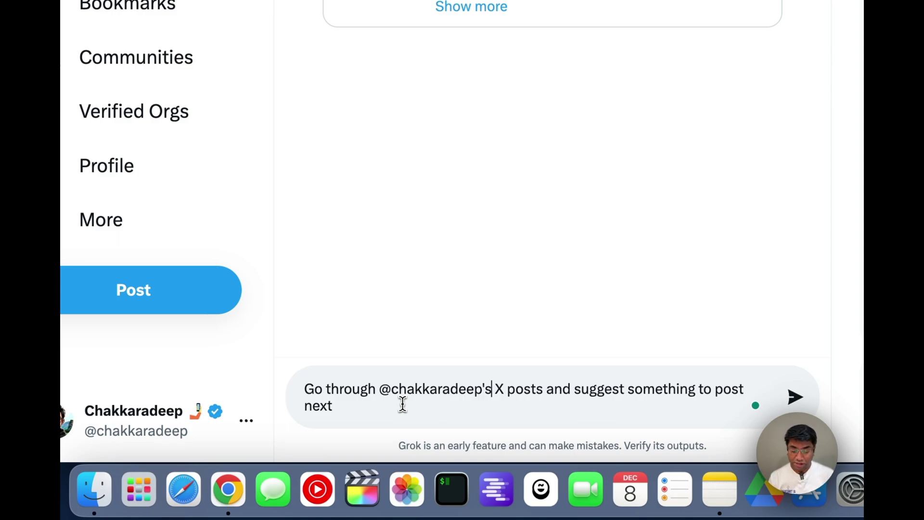
key(Return)
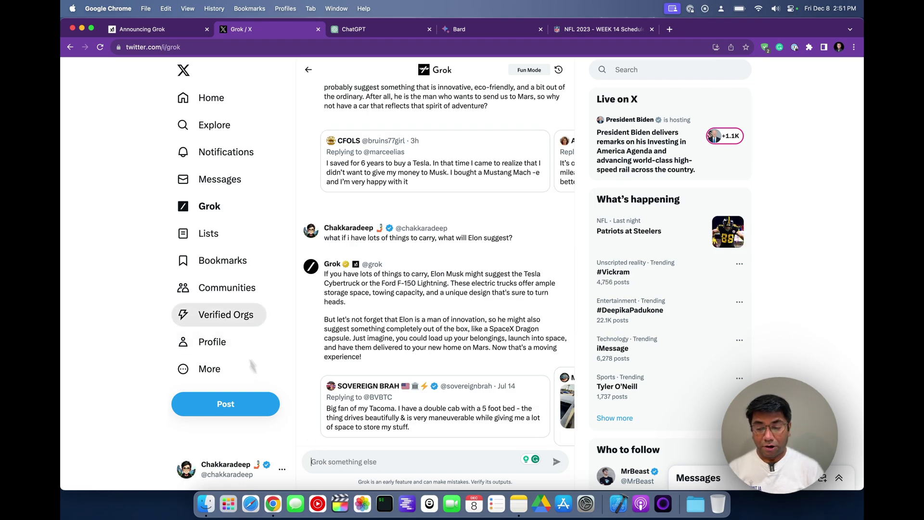
- On the Announcing Grok page, highlight 'the best we could do with 2 months of training'
click(167, 27)
click(432, 256)
scroll(494, 297, down, 1)
drag(408, 278, 597, 280)
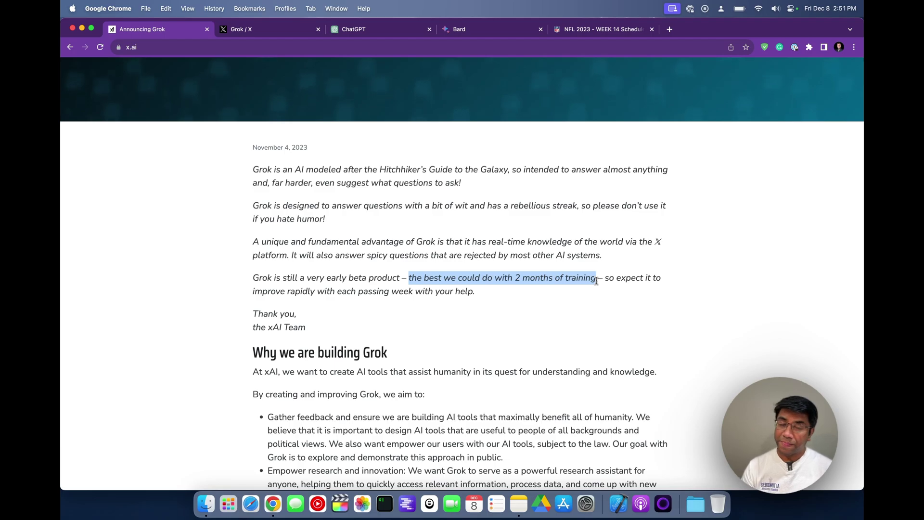